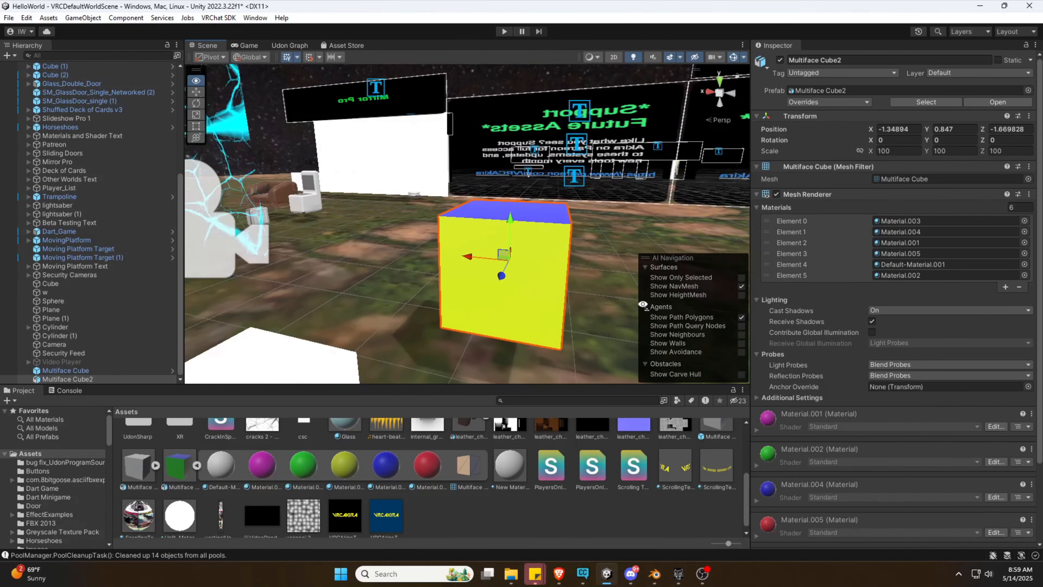
# Step: Examine the differently coloured faces of Multiface Cube2 from several sides in the scene
pyautogui.keyDown('alt'); pyautogui.moveTo(643, 305); pyautogui.dragTo(454, 304); pyautogui.keyUp('alt')
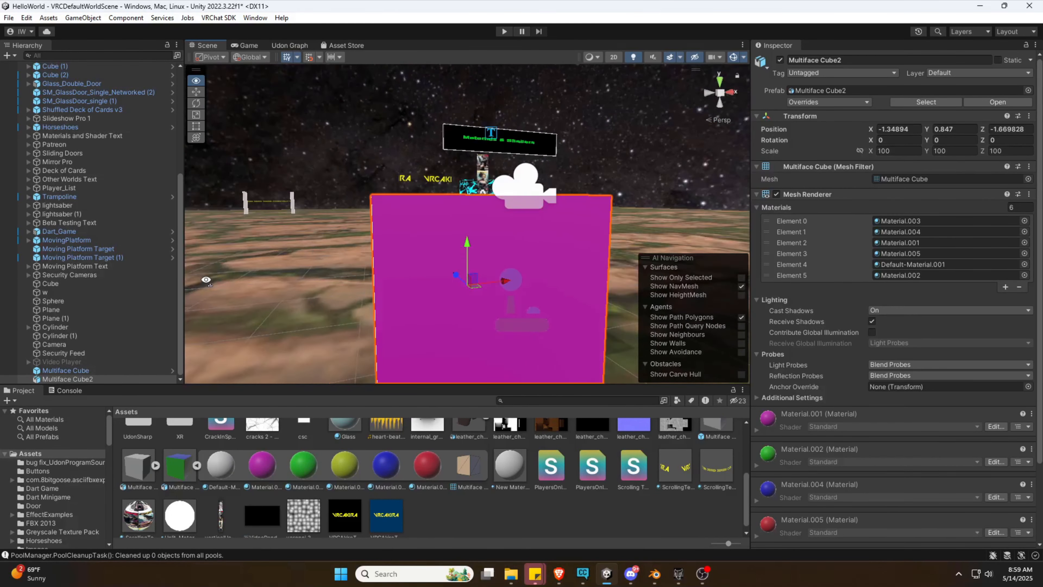
pyautogui.keyDown('alt'); pyautogui.moveTo(405, 281); pyautogui.dragTo(584, 280); pyautogui.keyUp('alt')
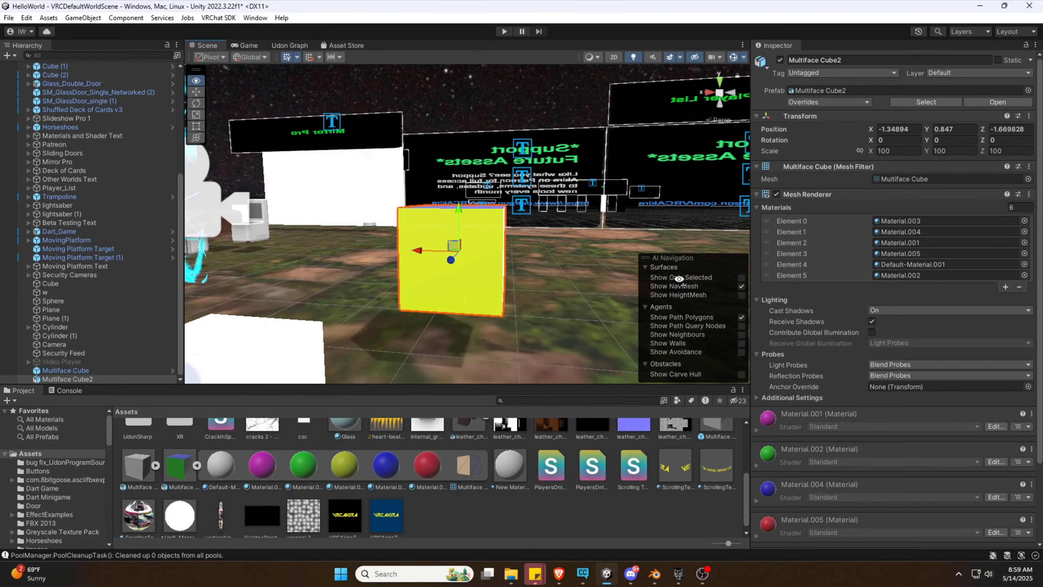
pyautogui.keyDown('alt'); pyautogui.moveTo(717, 275); pyautogui.dragTo(283, 270); pyautogui.keyUp('alt')
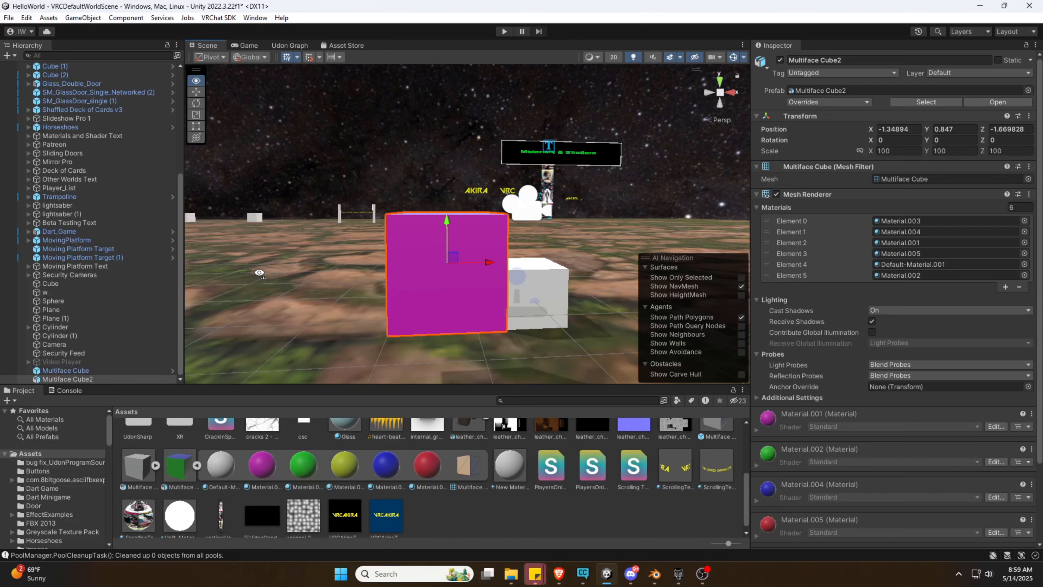
pyautogui.scroll(2, 259, 273)
pyautogui.press('s')
pyautogui.moveTo(249, 272)
pyautogui.mouseDown(button='right')
pyautogui.moveTo(52, 284)
pyautogui.moveTo(245, 285)
pyautogui.mouseUp(button='right')
pyautogui.press('w')
pyautogui.press('d')
pyautogui.press('s')
pyautogui.press('a')
pyautogui.press('w')
pyautogui.press('s')
pyautogui.press('w')
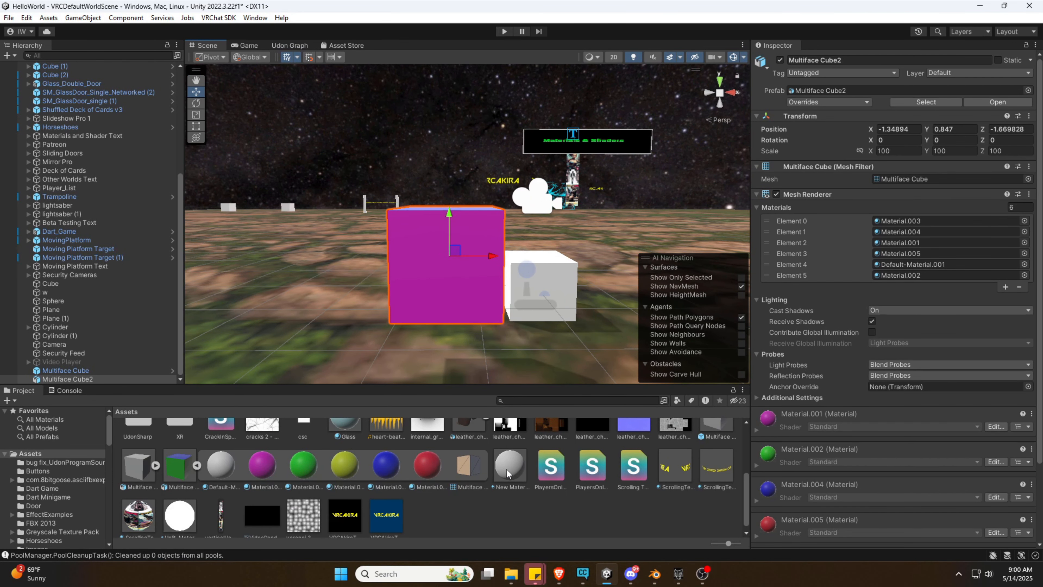
# Step: Delete the Multiface Cube2 model asset together with its six materials and mesh from the project's Assets folder
pyautogui.click(476, 471)
pyautogui.click(386, 464)
pyautogui.click(469, 466)
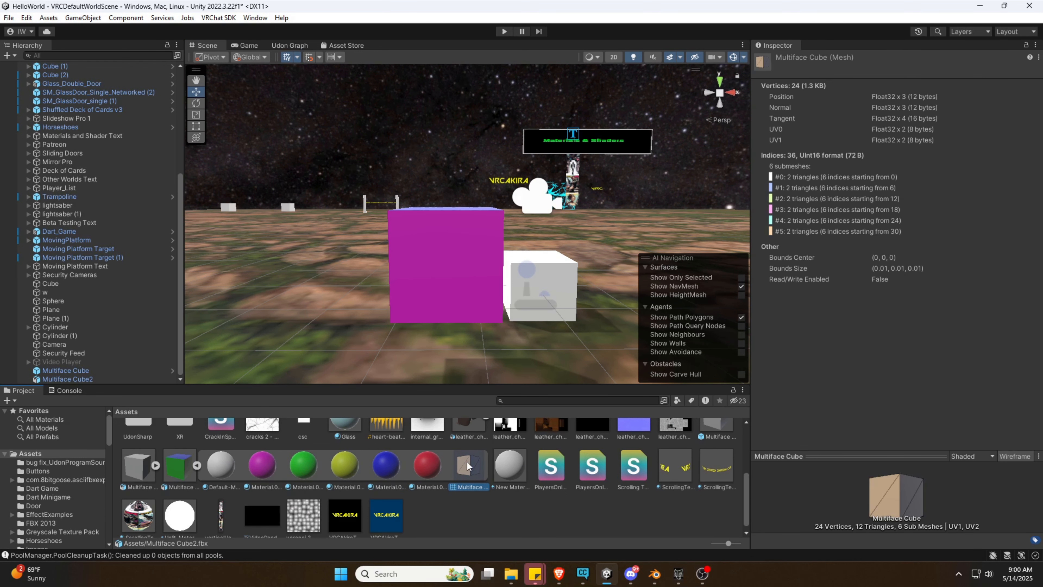
pyautogui.keyDown('shift'); pyautogui.click(384, 468); pyautogui.keyUp('shift')
pyautogui.hotkey('shift', 'Left')
pyautogui.hotkey('shift', 'Left')
pyautogui.hotkey('shift', 'Left')
pyautogui.hotkey('shift', 'Left')
pyautogui.hotkey('shift', 'Left')
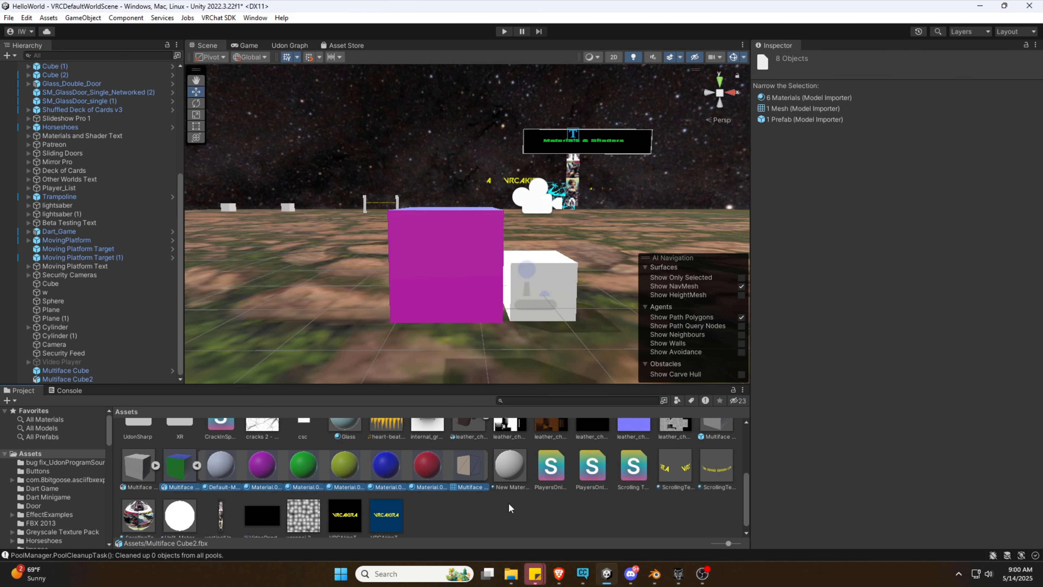
pyautogui.press('Delete')
pyautogui.click(551, 307)
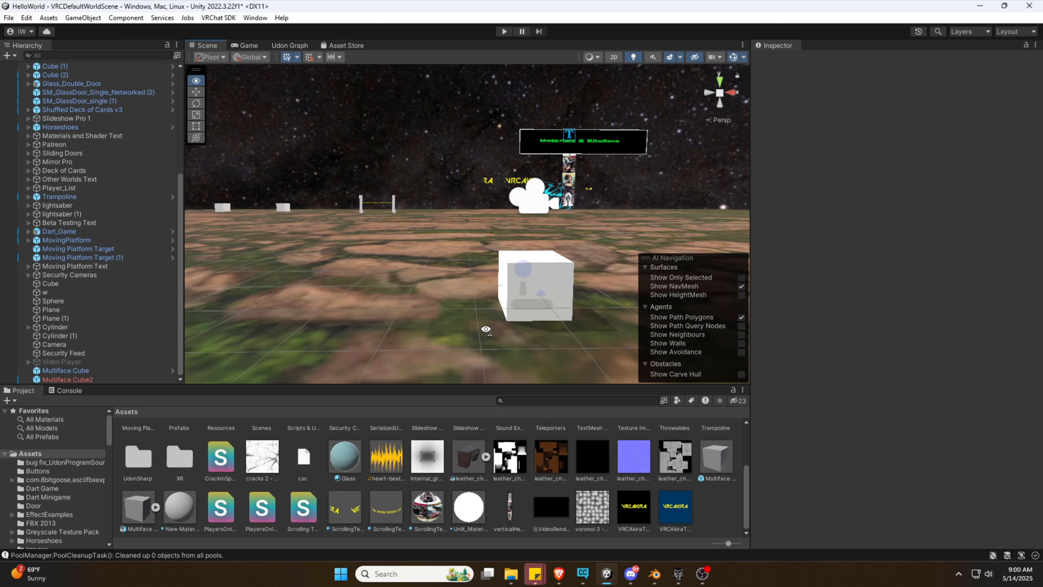
# Step: Raise the white Multiface Cube to about Y 0.263, and reset its Y position to 0
pyautogui.click(469, 283)
pyautogui.moveTo(469, 282); pyautogui.dragTo(434, 288, button='right')
pyautogui.press('d')
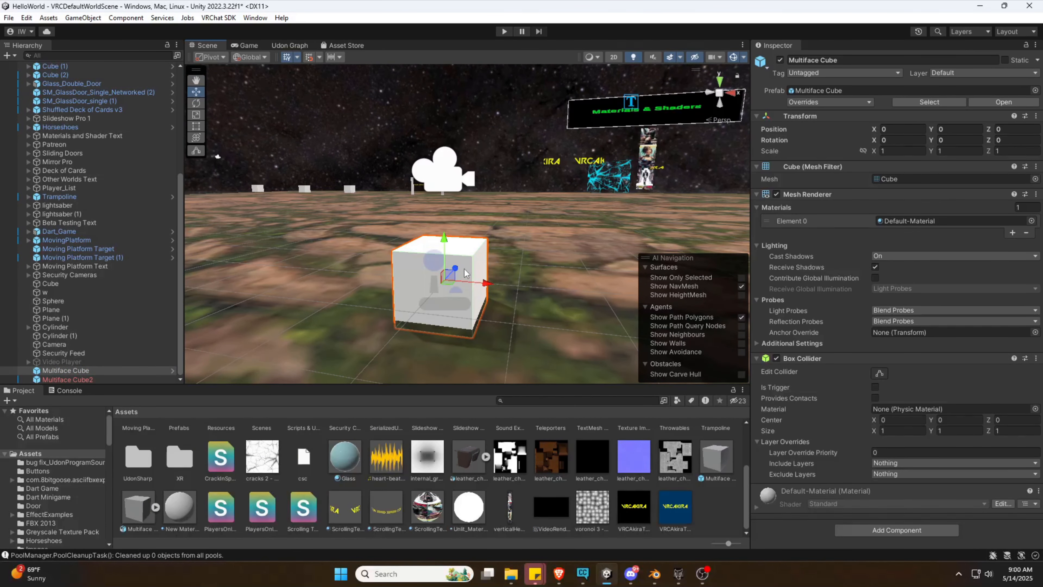
pyautogui.moveTo(444, 239); pyautogui.dragTo(444, 219)
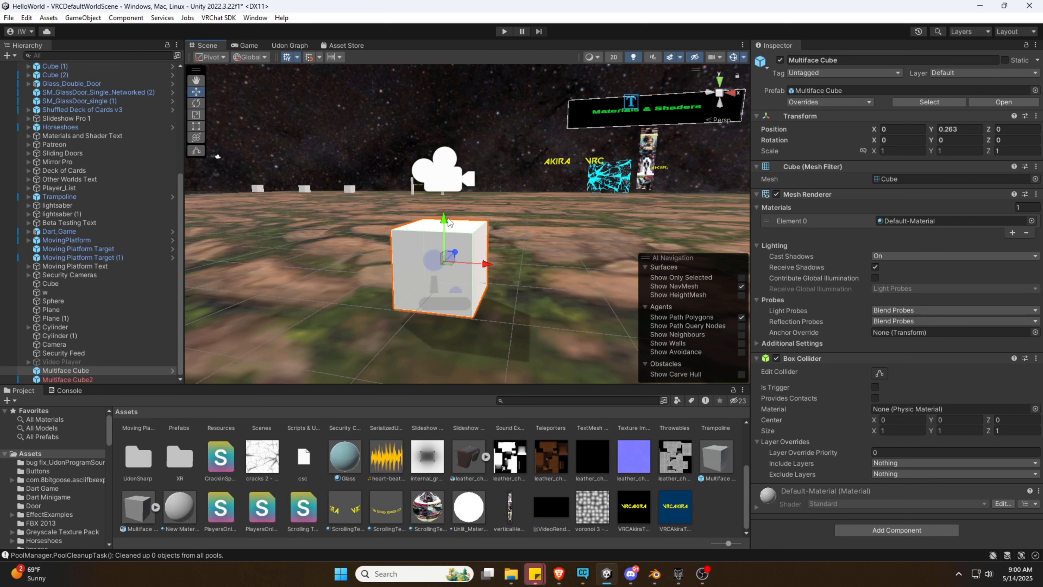
pyautogui.click(961, 130)
pyautogui.write('0')
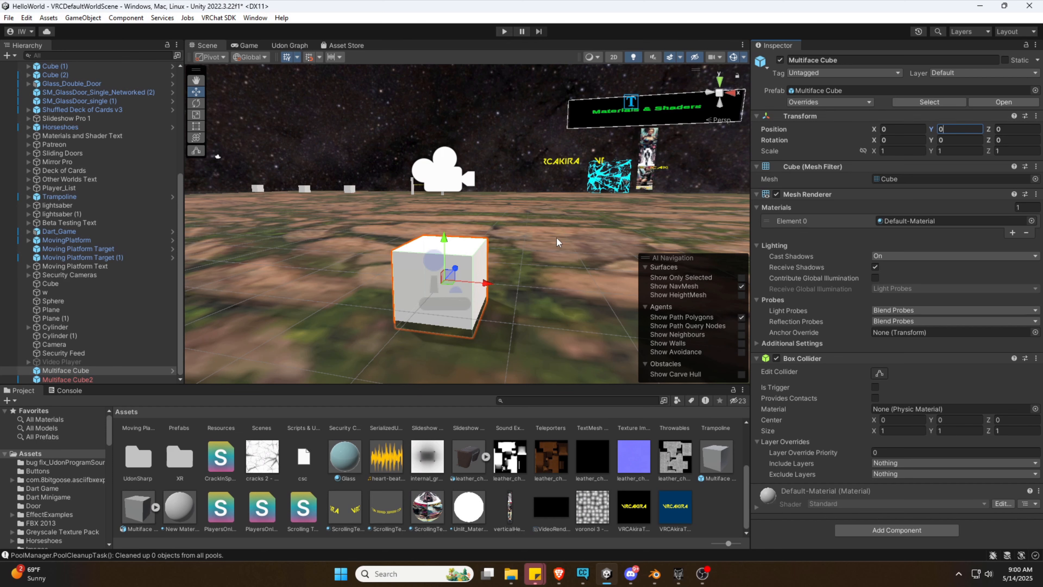
# Step: Move the white Multiface Cube along the X axis to about X -0.075
pyautogui.press('d')
pyautogui.moveTo(556, 239); pyautogui.dragTo(593, 250, button='right')
pyautogui.press('d')
pyautogui.press('a')
pyautogui.press('s')
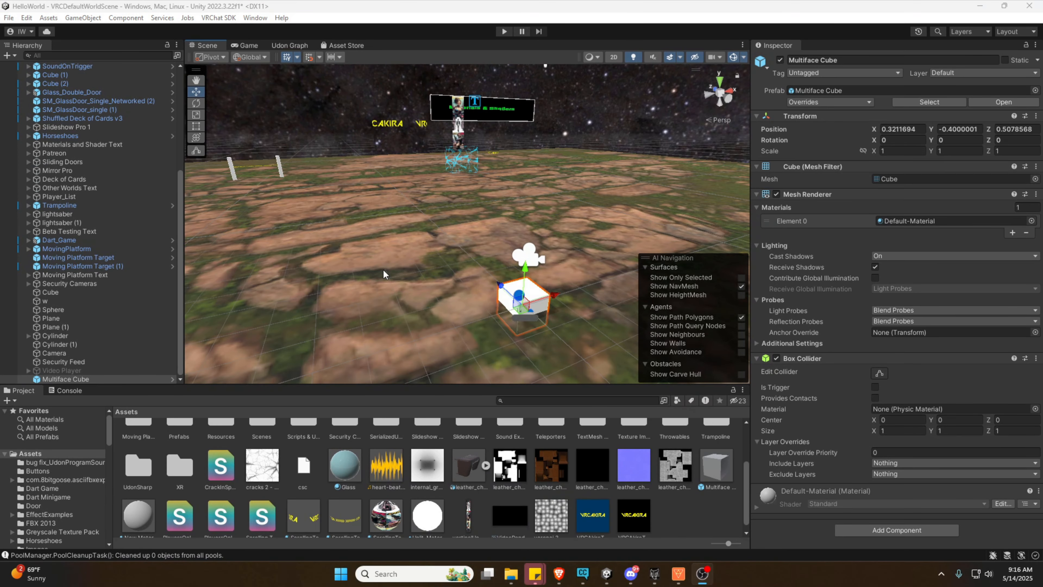
pyautogui.press('w')
pyautogui.moveTo(442, 267); pyautogui.dragTo(370, 238, button='right')
pyautogui.moveTo(506, 305); pyautogui.dragTo(485, 306)
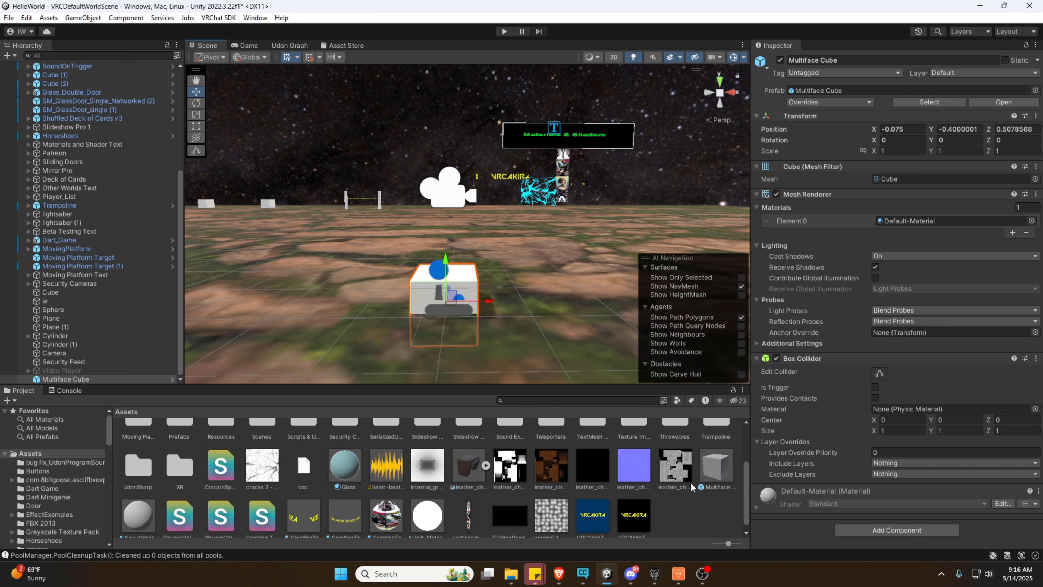
# Step: Set the position of the Multiface Cube in the scene to 0 on X, Y and Z
pyautogui.click(722, 470)
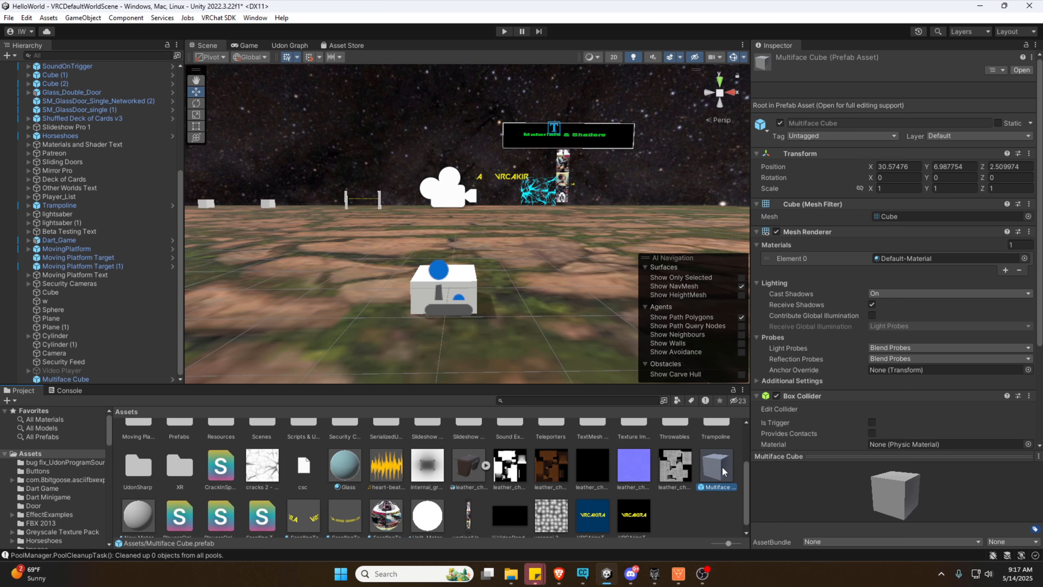
pyautogui.click(466, 287)
pyautogui.click(423, 298)
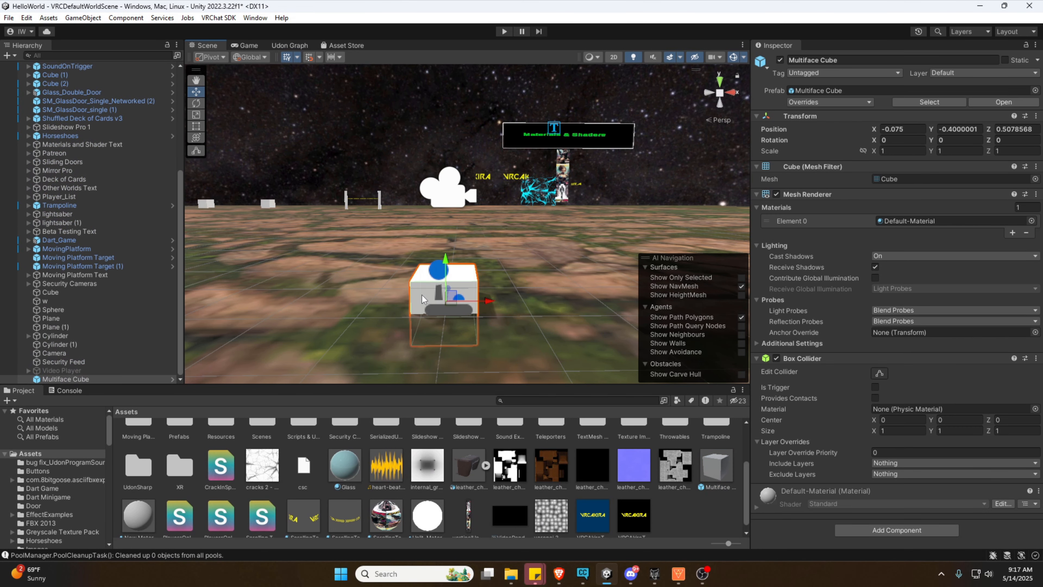
pyautogui.click(896, 128)
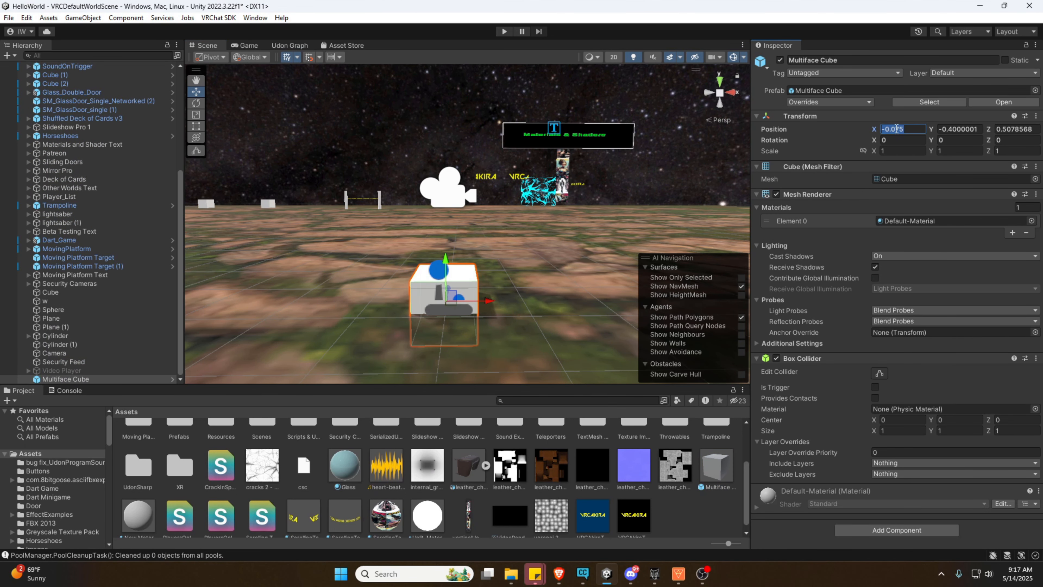
pyautogui.write('0')
pyautogui.press('Tab')
pyautogui.write('0')
pyautogui.press('Tab')
pyautogui.write('0')
pyautogui.press('Tab')
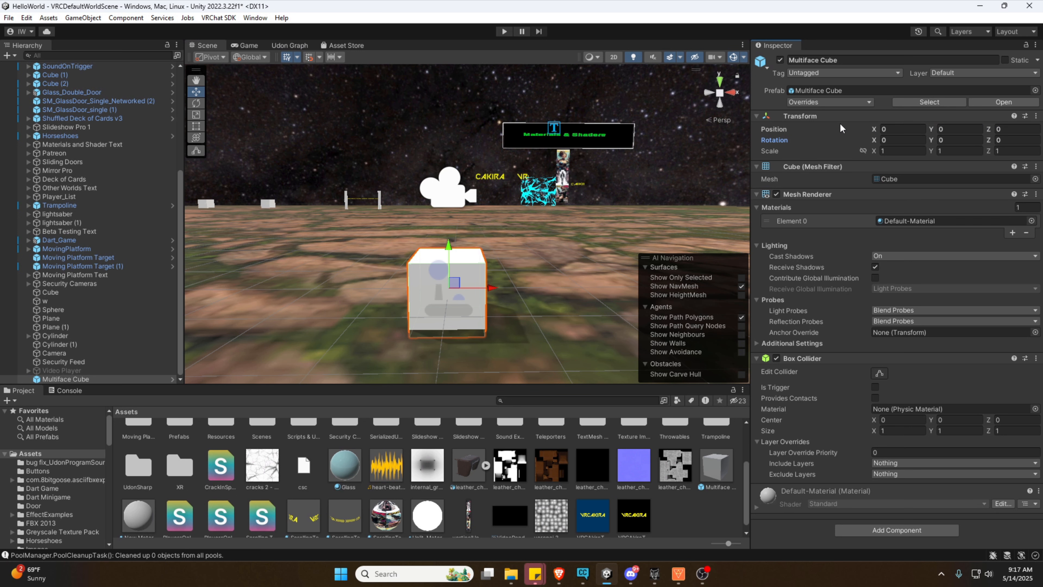
# Step: Set the Multiface Cube prefab asset's position to 0, 0, 0 and reselect the cube in the scene
pyautogui.click(718, 456)
pyautogui.click(901, 165)
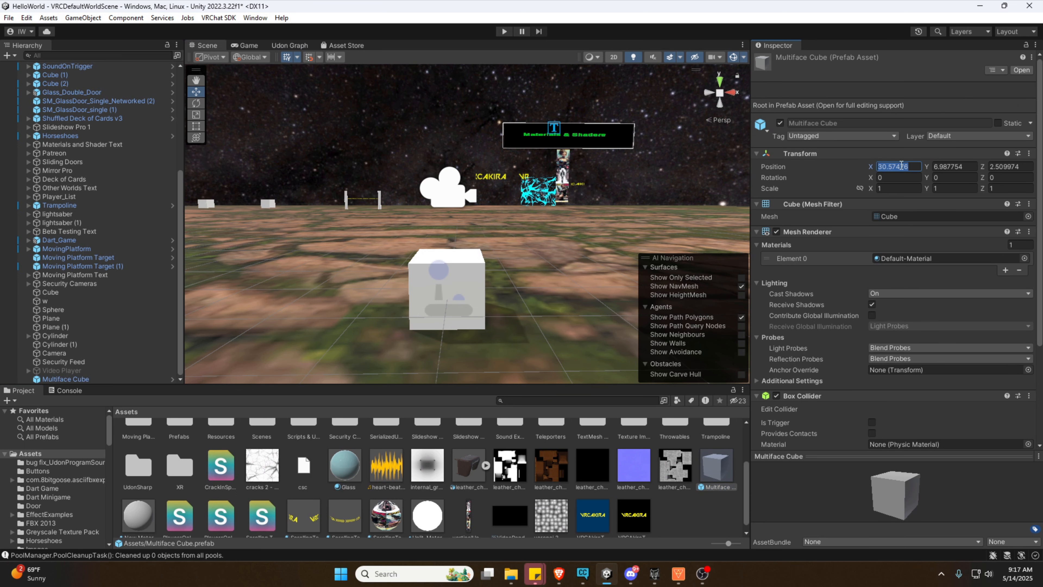
pyautogui.write('0')
pyautogui.press('Tab')
pyautogui.write('0')
pyautogui.press('Tab')
pyautogui.write('0')
pyautogui.press('Tab')
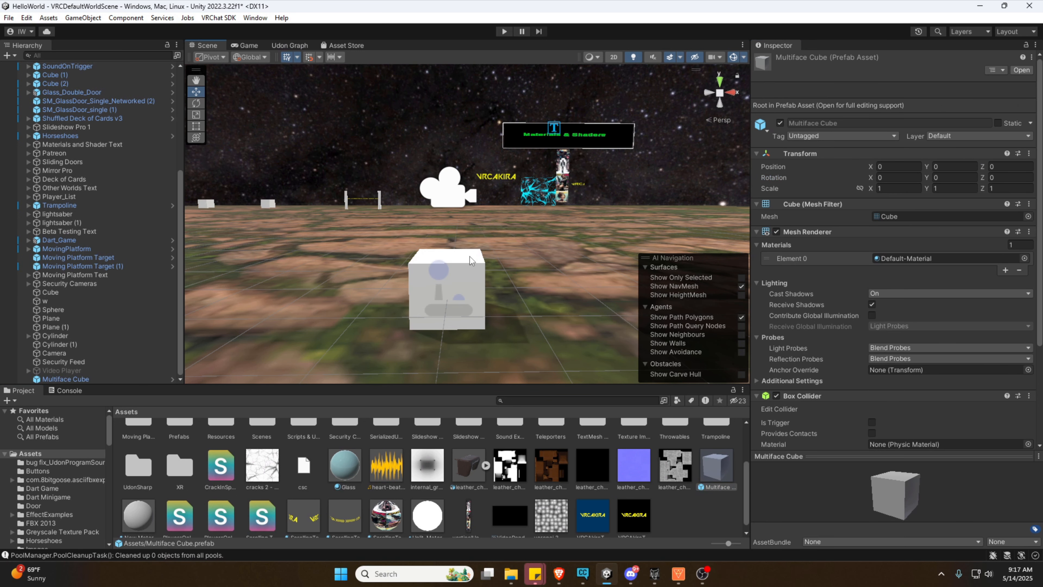
pyautogui.click(472, 261)
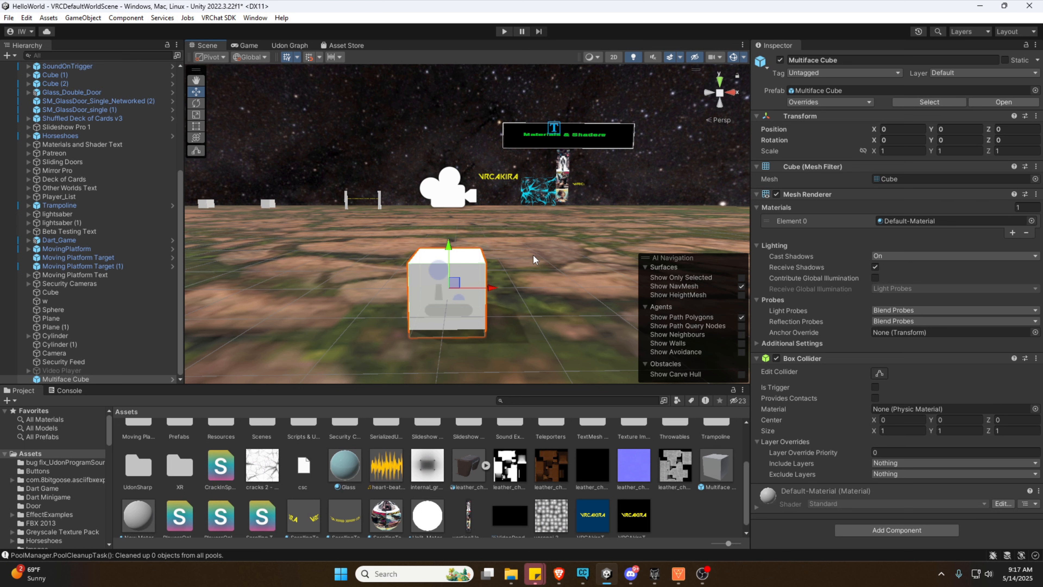
# Step: Look at the FBX Exporter options for the Multiface Cube prefab and view the ASCII FBX Exporter for Unity package in the Package Manager
pyautogui.rightClick(714, 460)
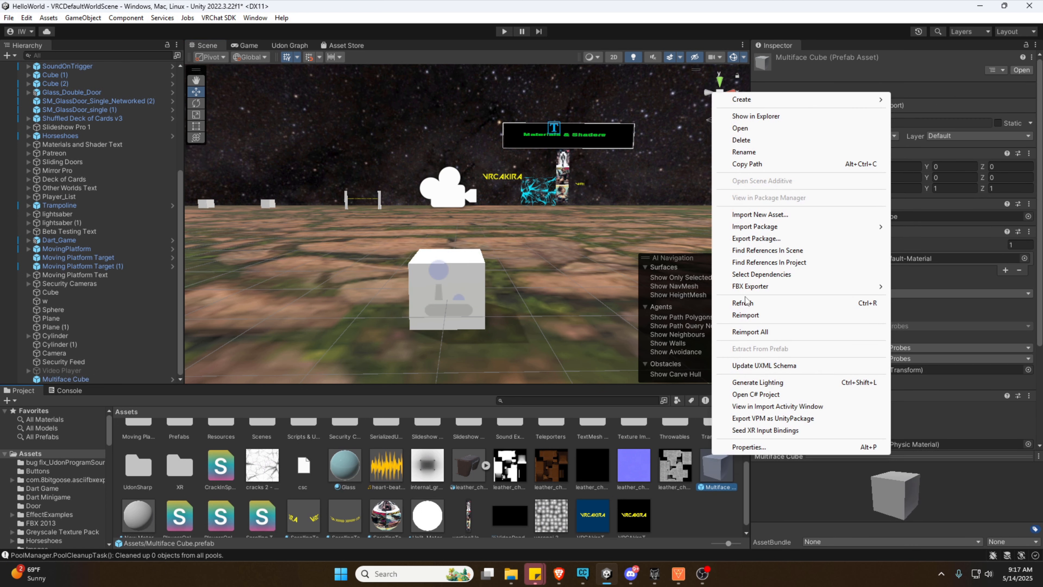
pyautogui.moveTo(752, 291)
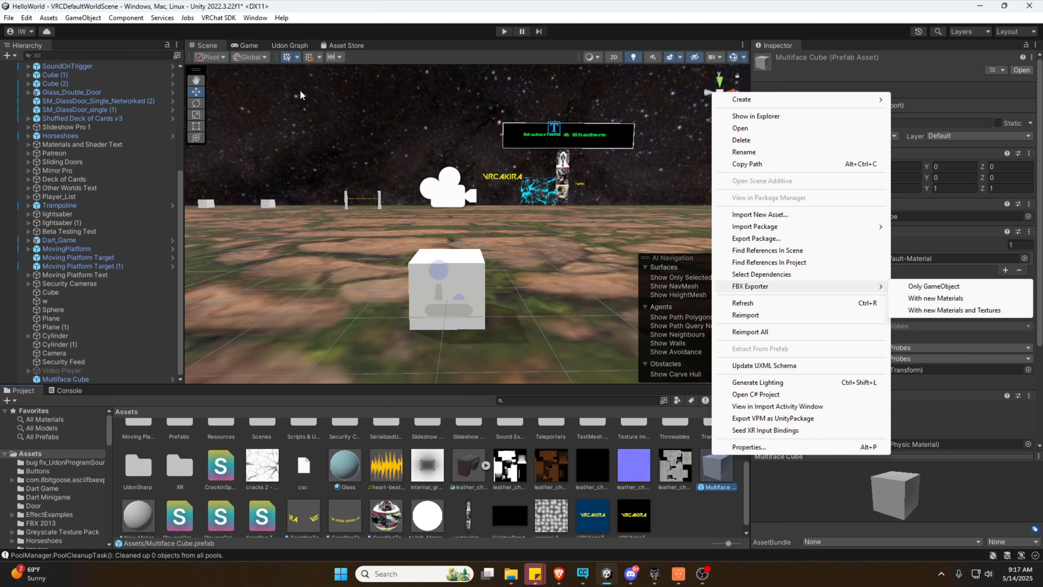
pyautogui.click(249, 19)
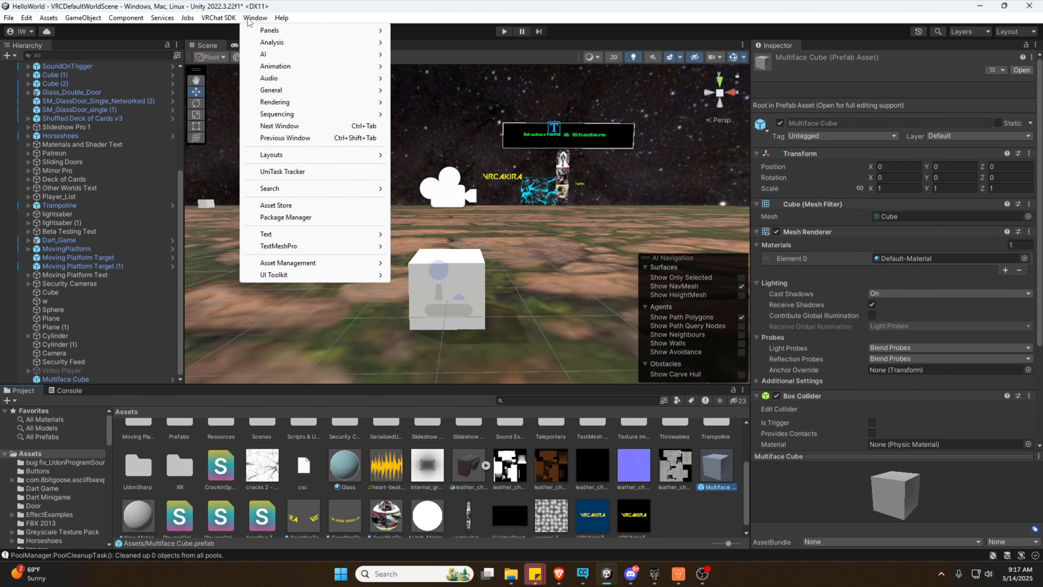
pyautogui.click(287, 217)
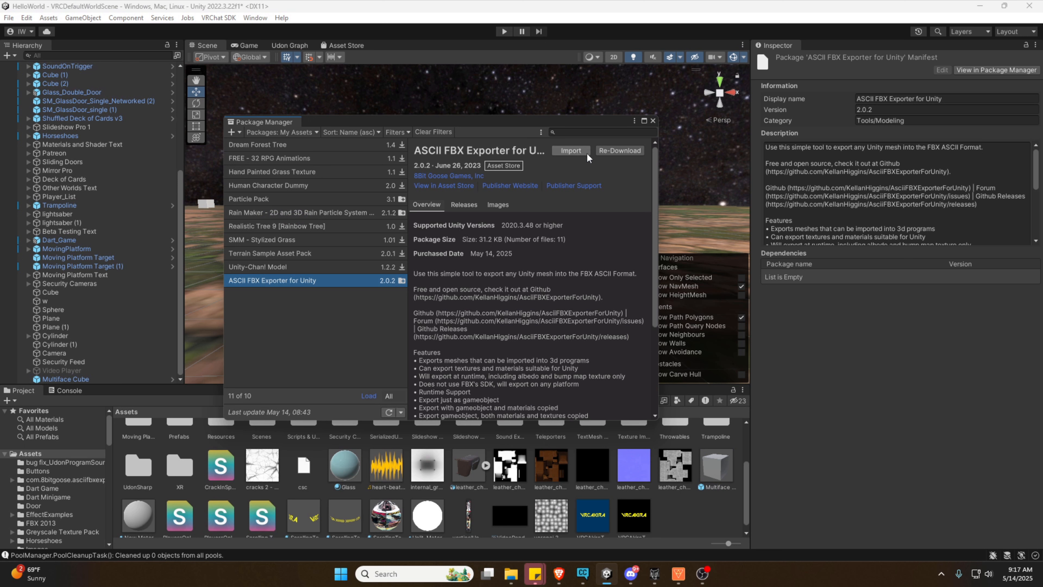
# Step: Open Unity's Asset Store page and view the ASCII FBX Exporter for Unity listing in the web browser
pyautogui.click(255, 18)
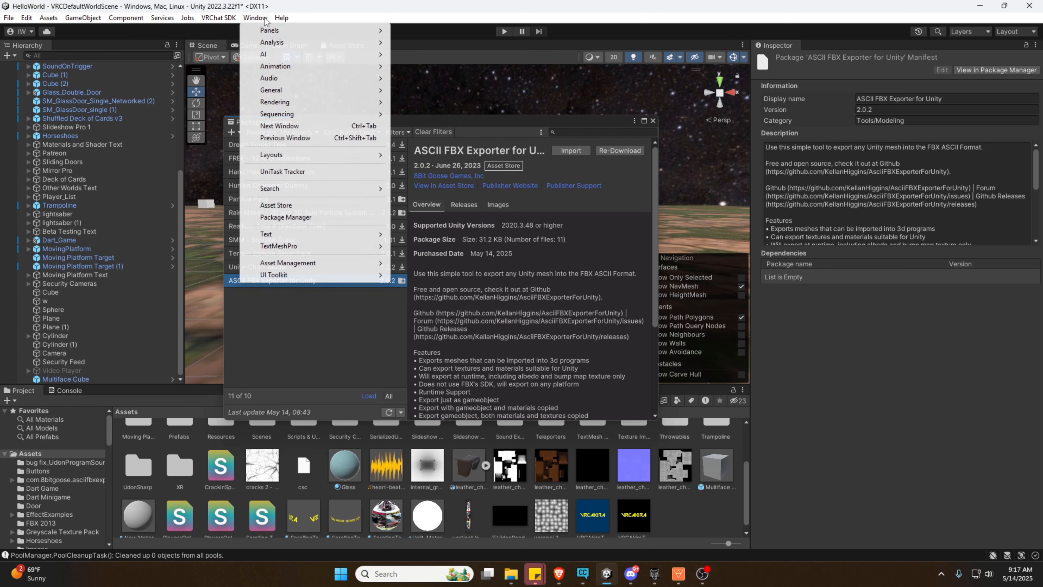
pyautogui.click(277, 206)
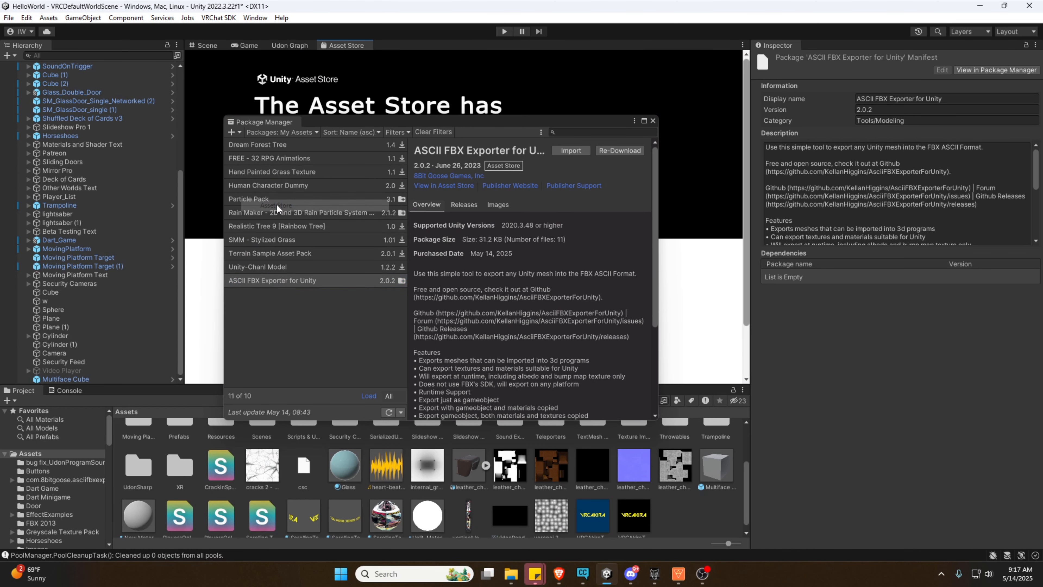
pyautogui.click(653, 120)
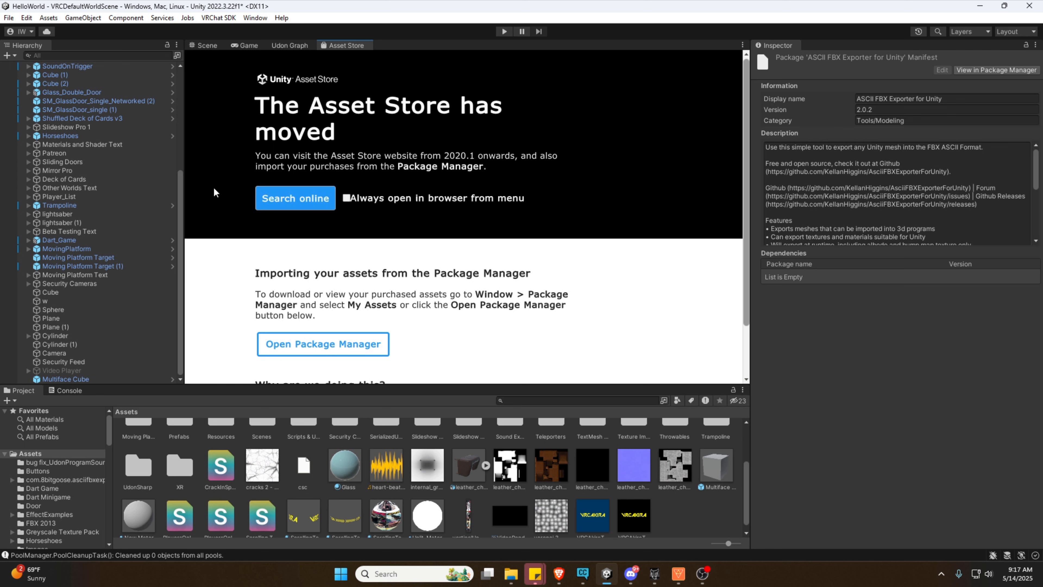
pyautogui.moveTo(557, 573)
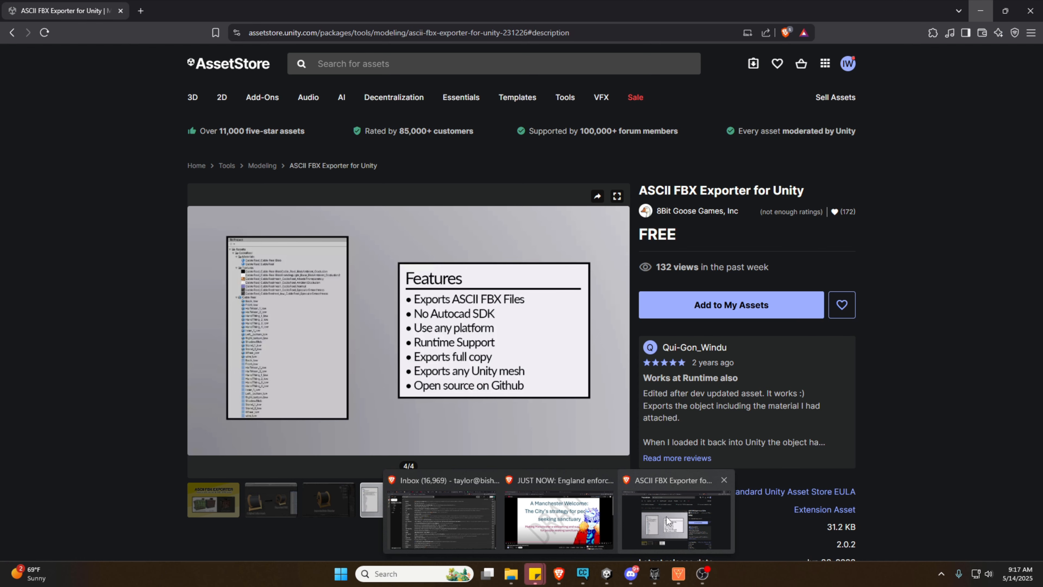
pyautogui.click(666, 516)
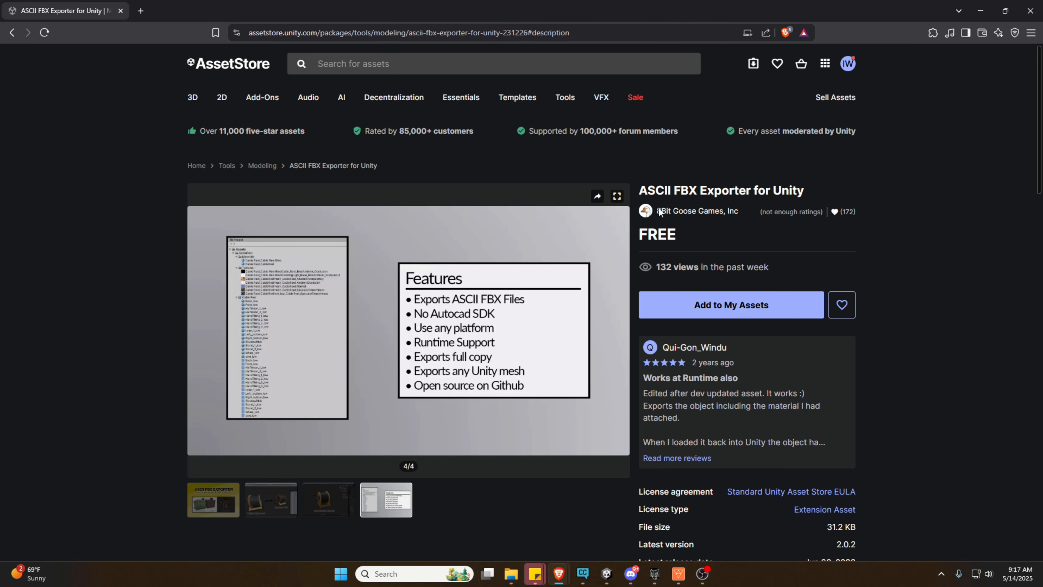
pyautogui.click(981, 12)
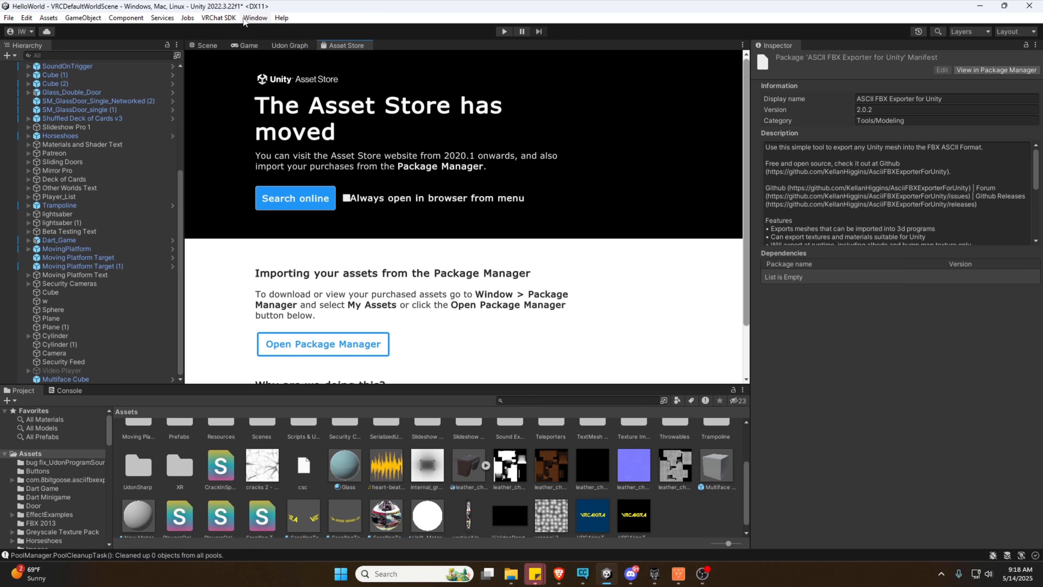
# Step: Check the import and download options of the ASCII FBX Exporter for Unity package in the Package Manager
pyautogui.click(246, 19)
pyautogui.click(287, 222)
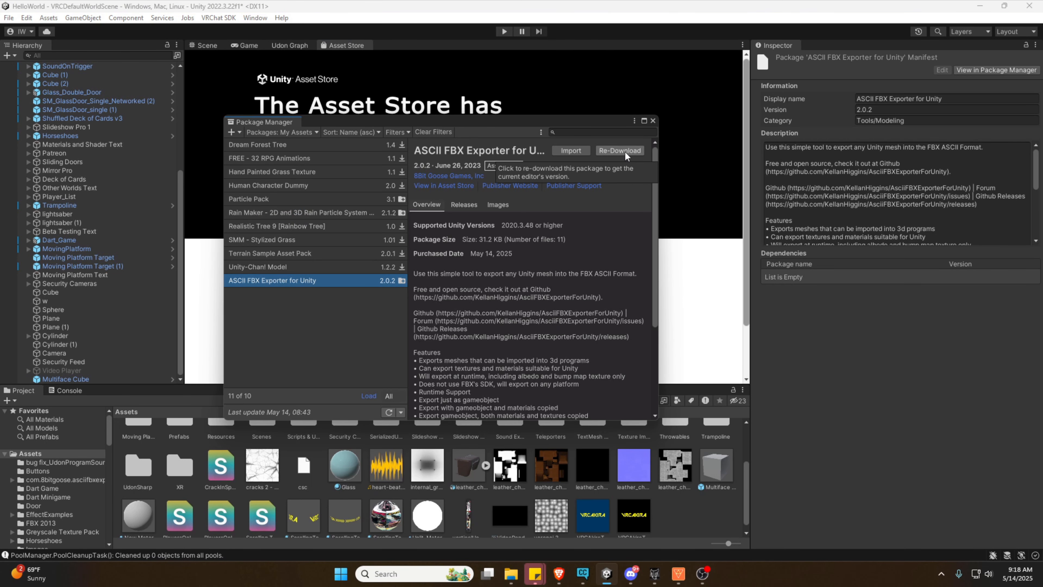
pyautogui.click(653, 121)
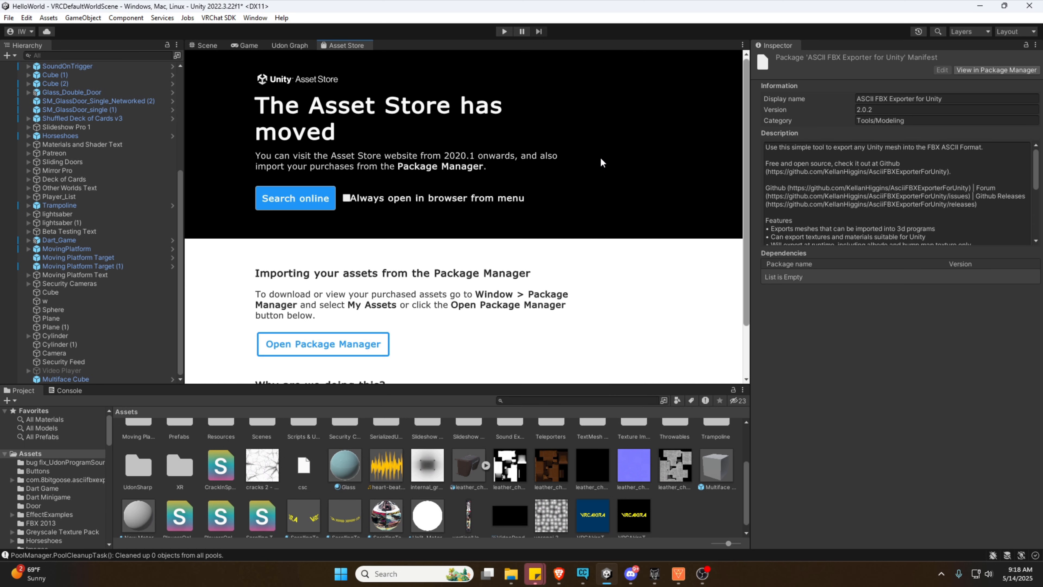
# Step: Export the Multiface Cube prefab as an FBX with only the GameObject, saved as Multiface Cube in the Assets folder
pyautogui.click(212, 47)
pyautogui.rightClick(710, 467)
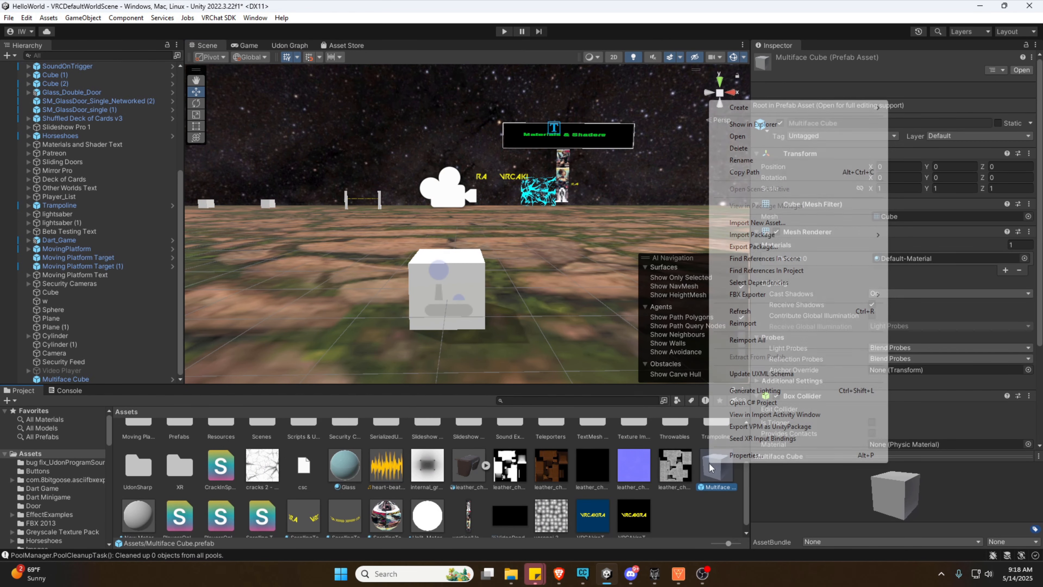
pyautogui.moveTo(764, 300)
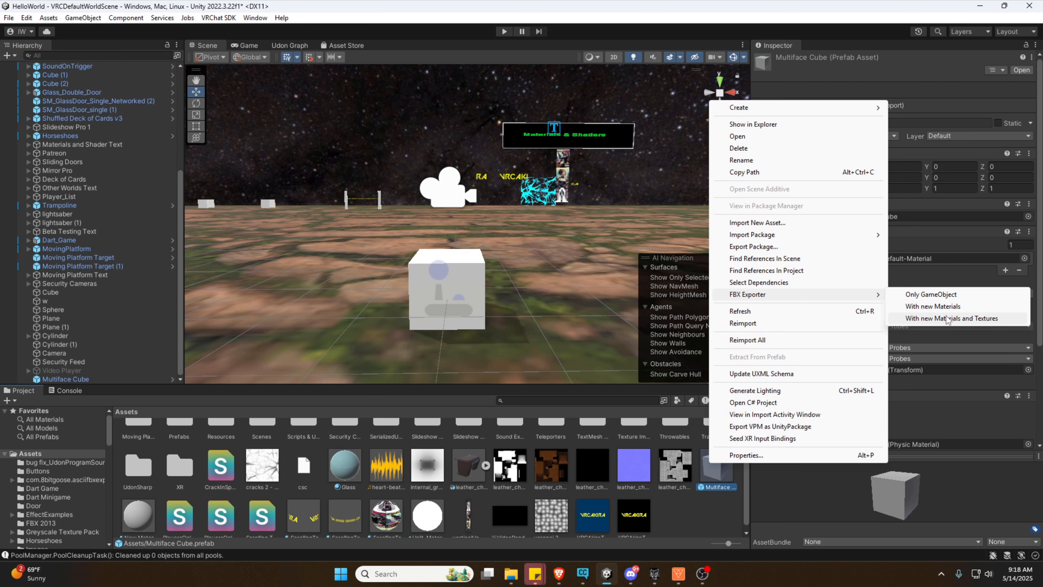
pyautogui.click(931, 294)
pyautogui.scroll(-10, 285, 191)
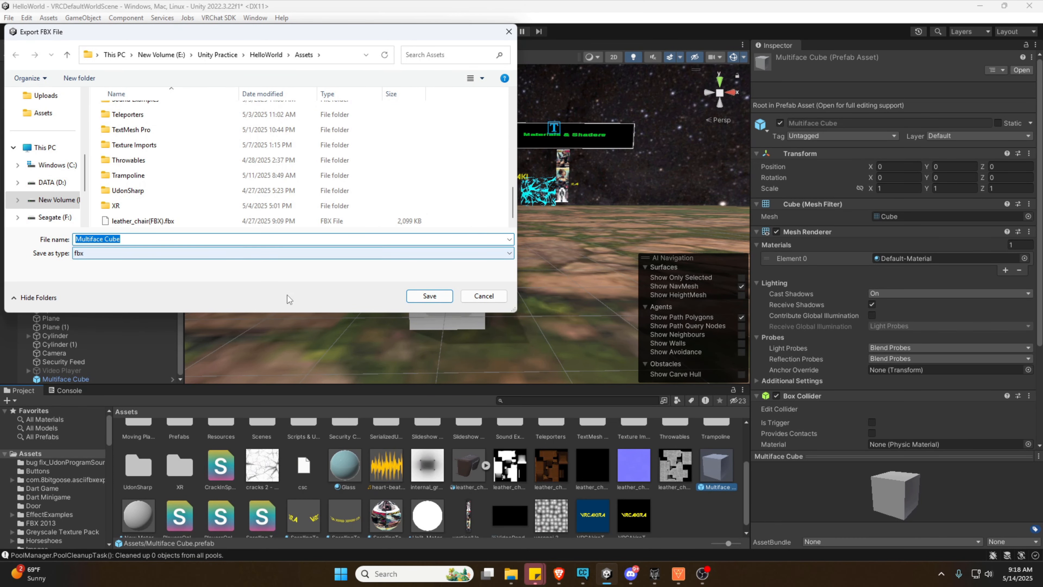
pyautogui.click(416, 298)
pyautogui.scroll(-1, 478, 464)
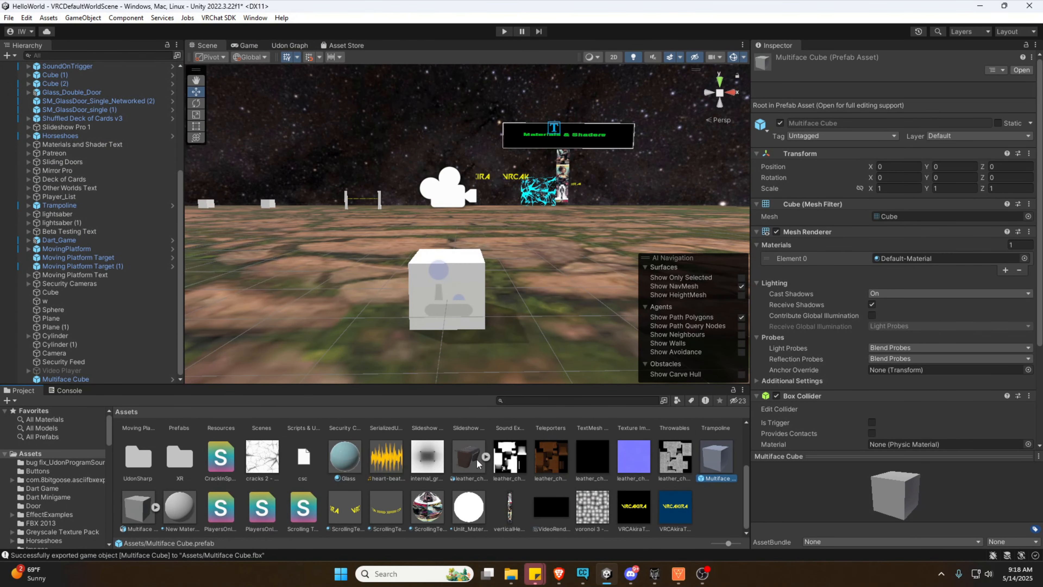
# Step: Select the exported Multiface Cube FBX in the Assets folder, launch Blender and delete the default cube
pyautogui.click(127, 506)
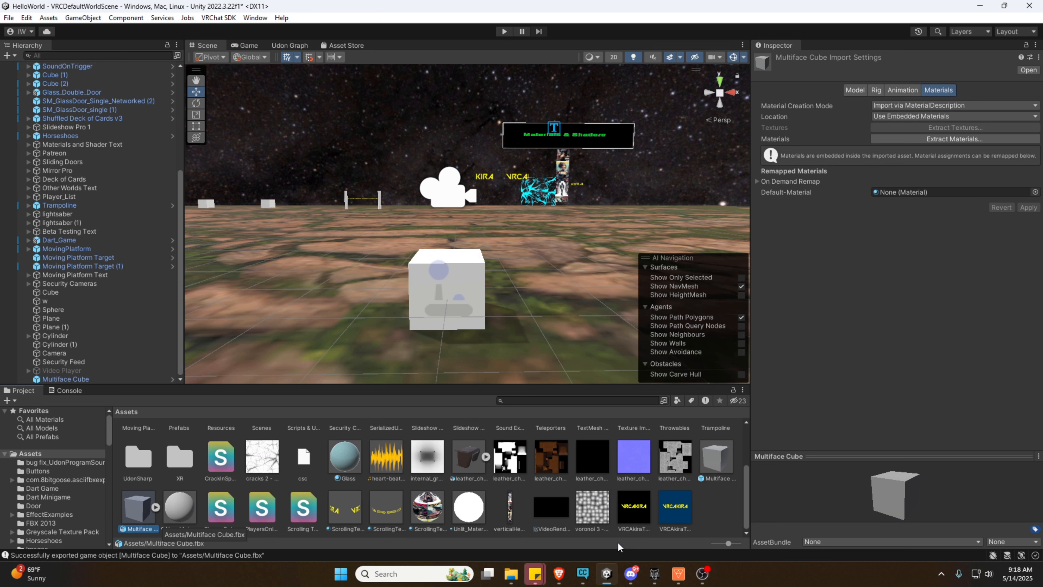
pyautogui.click(386, 574)
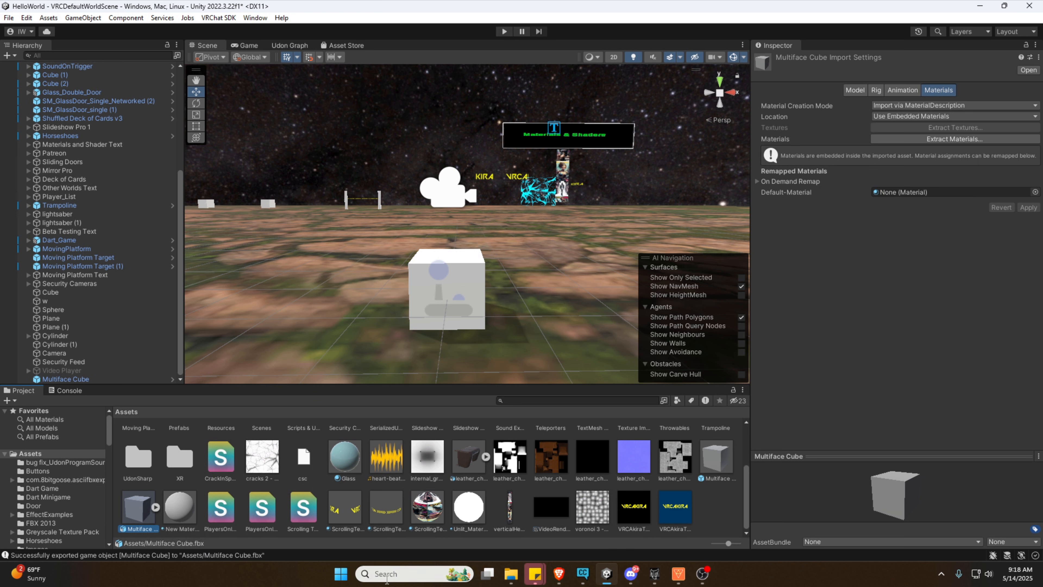
pyautogui.write('bel')
pyautogui.press('BackSpace')
pyautogui.press('BackSpace')
pyautogui.press('BackSpace')
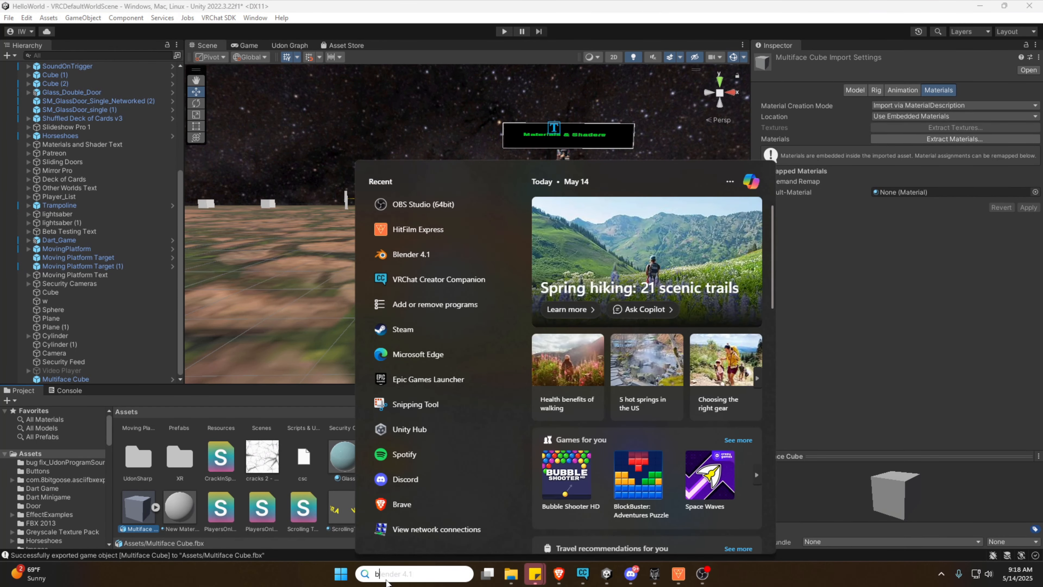
pyautogui.write('blender')
pyautogui.press('Return')
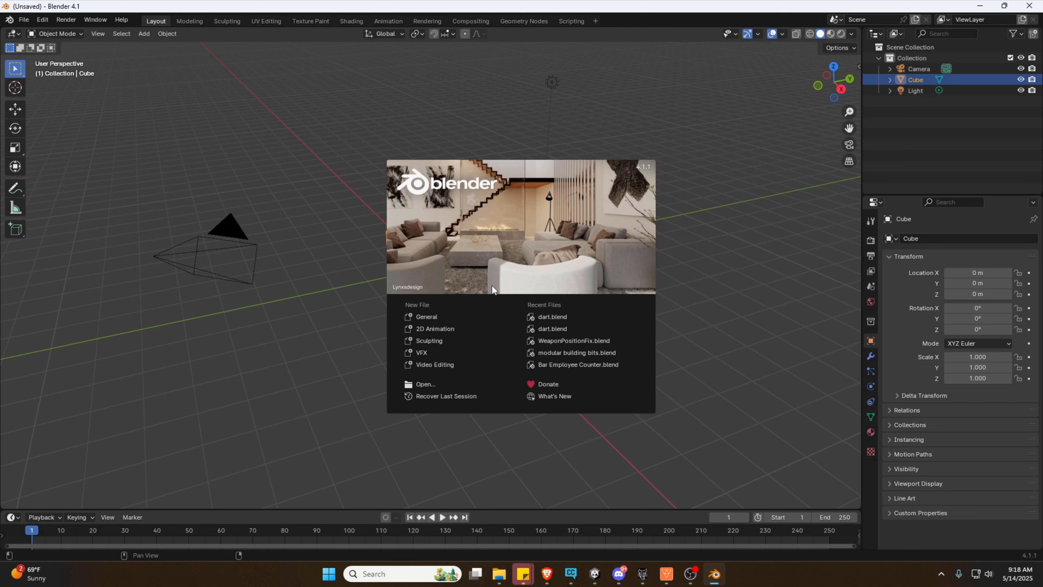
pyautogui.click(726, 232)
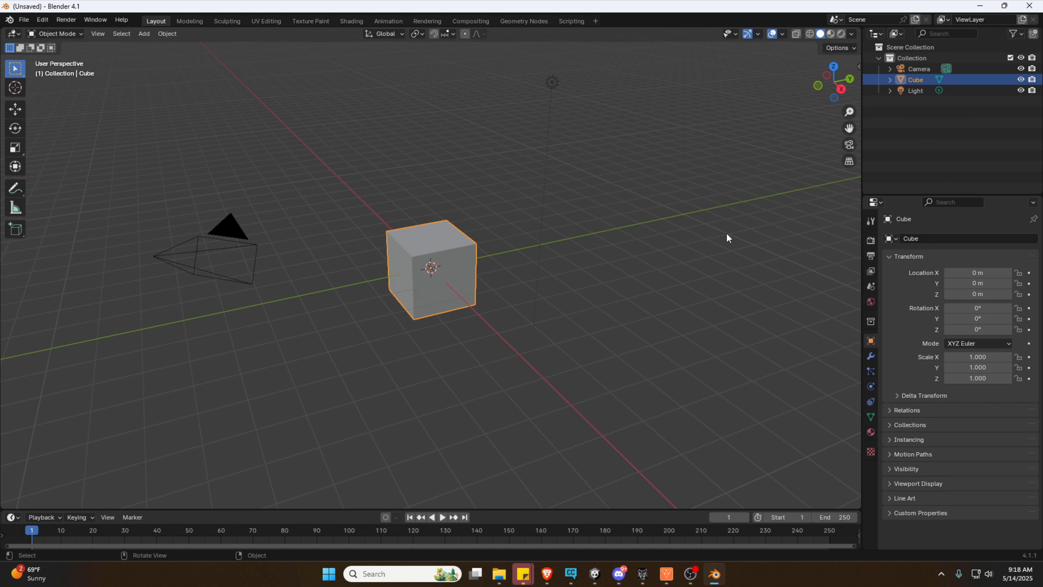
pyautogui.press('Delete')
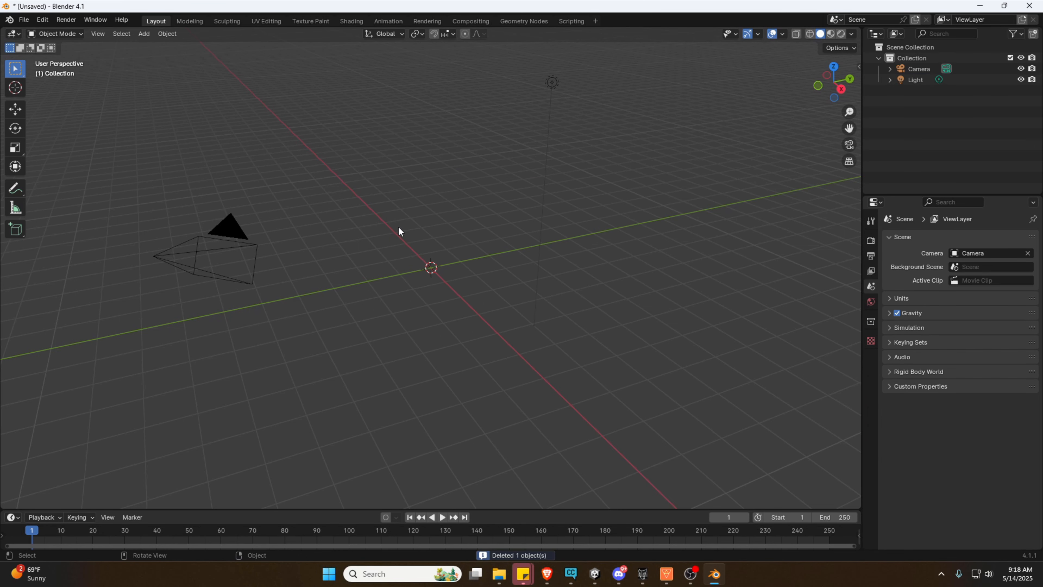
# Step: Try to import Multiface Cube.fbx from the E:\Unity Practice\HelloWorld\Assets folder as an FBX
pyautogui.click(30, 24)
pyautogui.moveTo(46, 172)
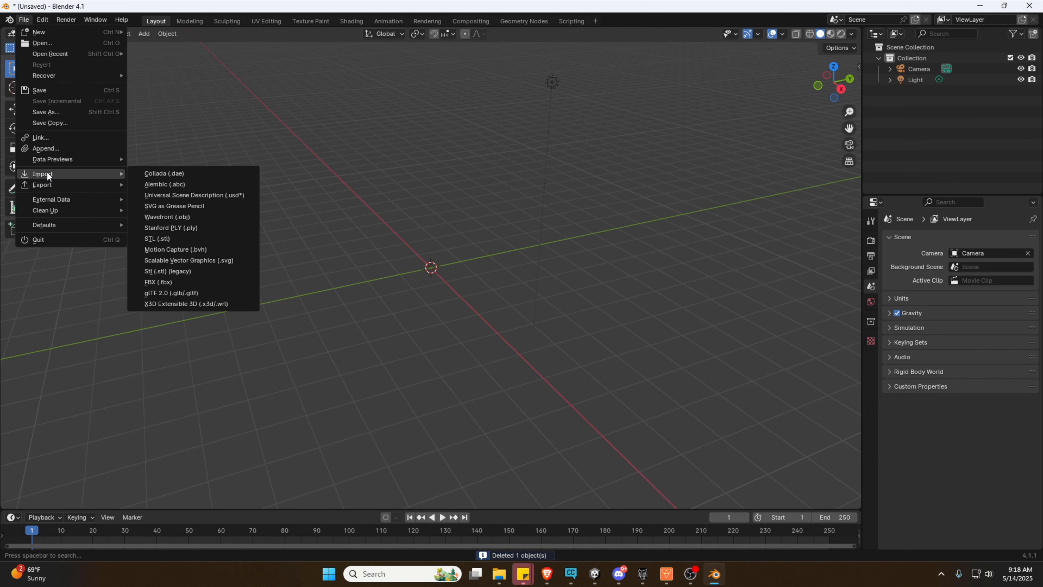
pyautogui.click(174, 280)
pyautogui.scroll(-2, 552, 257)
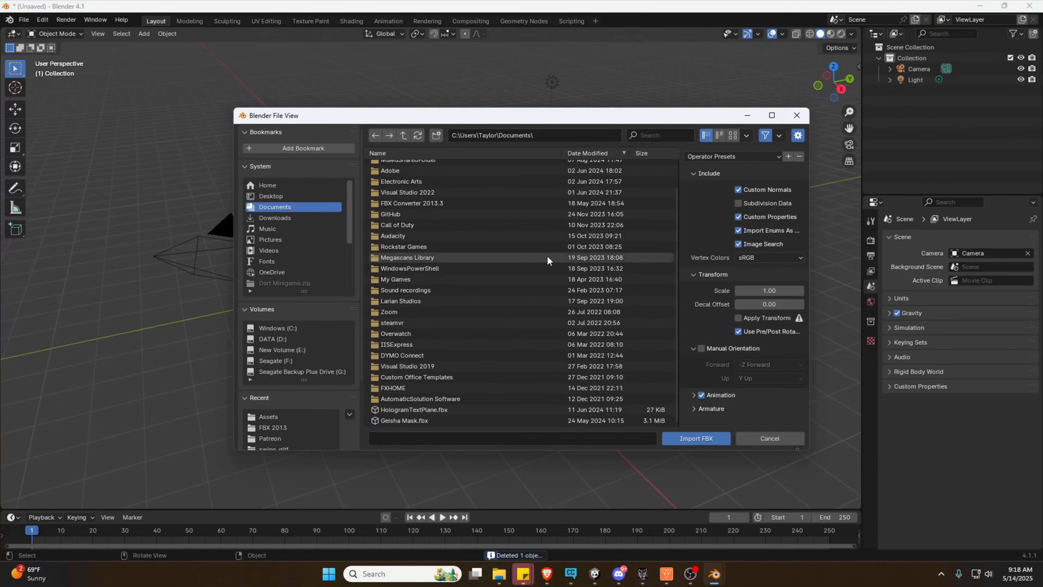
pyautogui.click(552, 133)
pyautogui.click(268, 416)
pyautogui.scroll(-5, 535, 284)
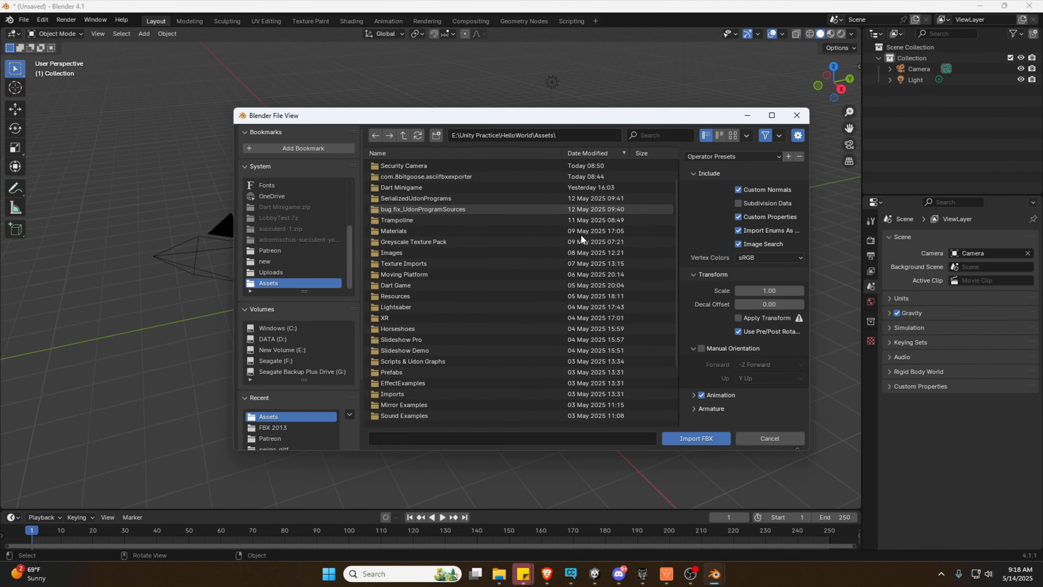
pyautogui.doubleClick(402, 410)
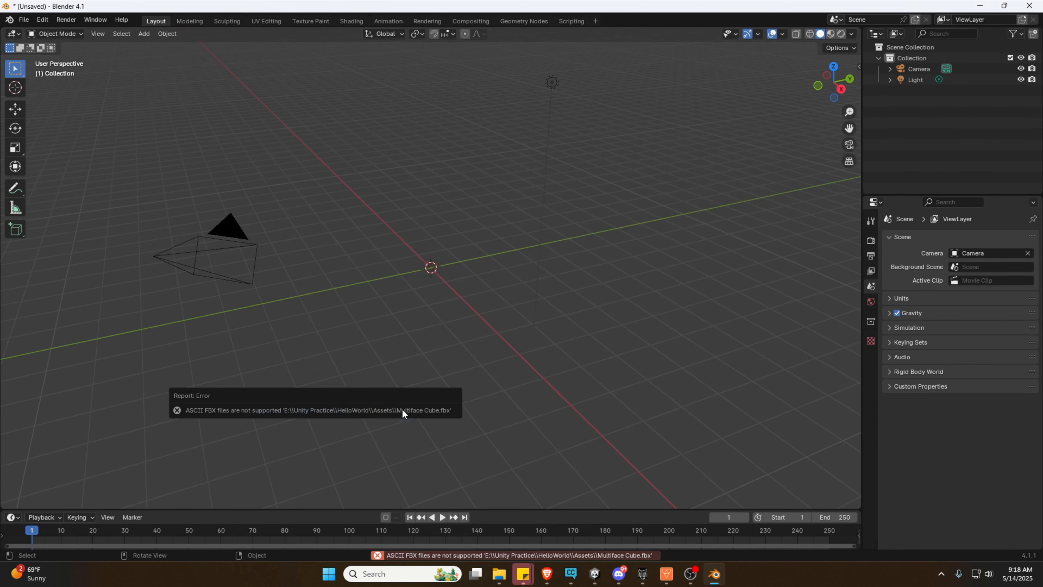
pyautogui.moveTo(471, 326); pyautogui.dragTo(643, 299, button='middle')
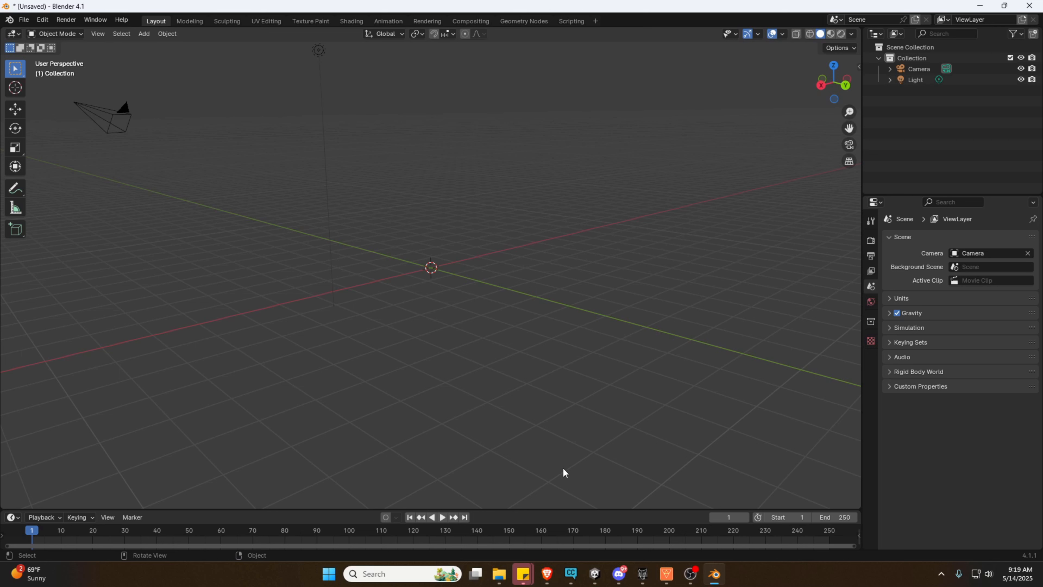
# Step: Switch to FBX Converter 2013.3 and browse the Assets folder for source files to convert
pyautogui.moveTo(642, 580)
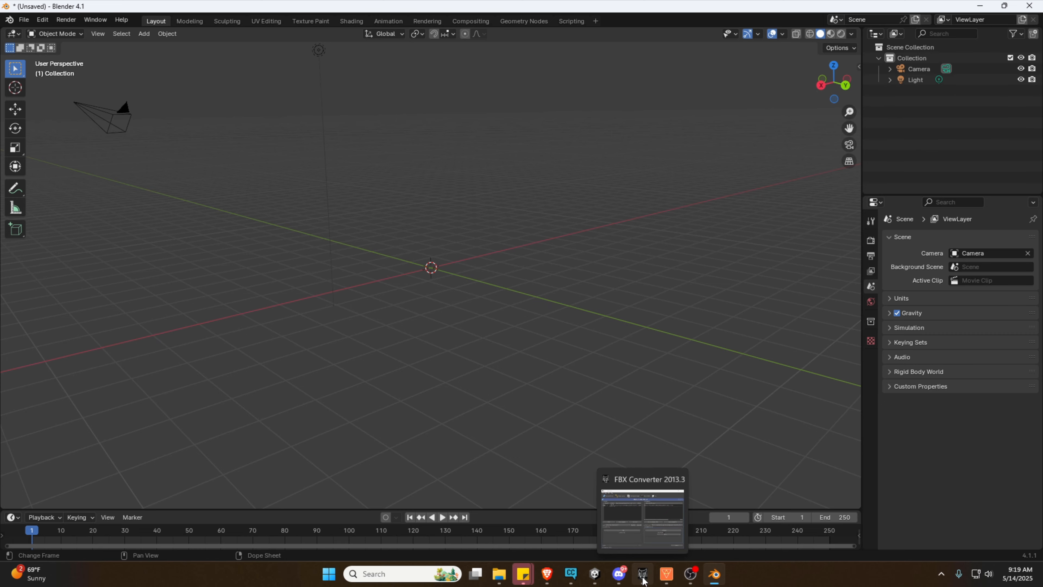
pyautogui.click(642, 580)
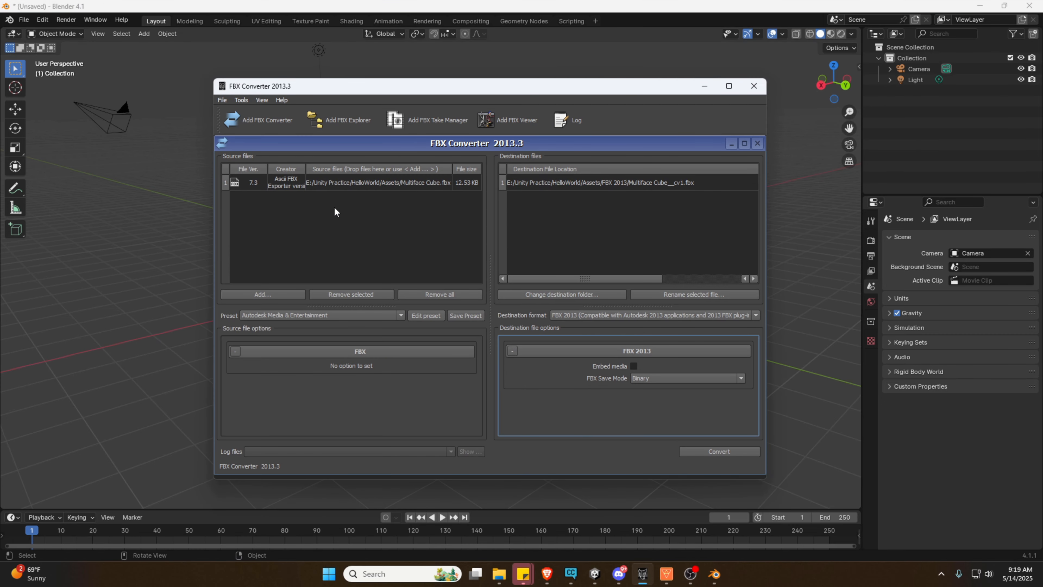
pyautogui.click(278, 293)
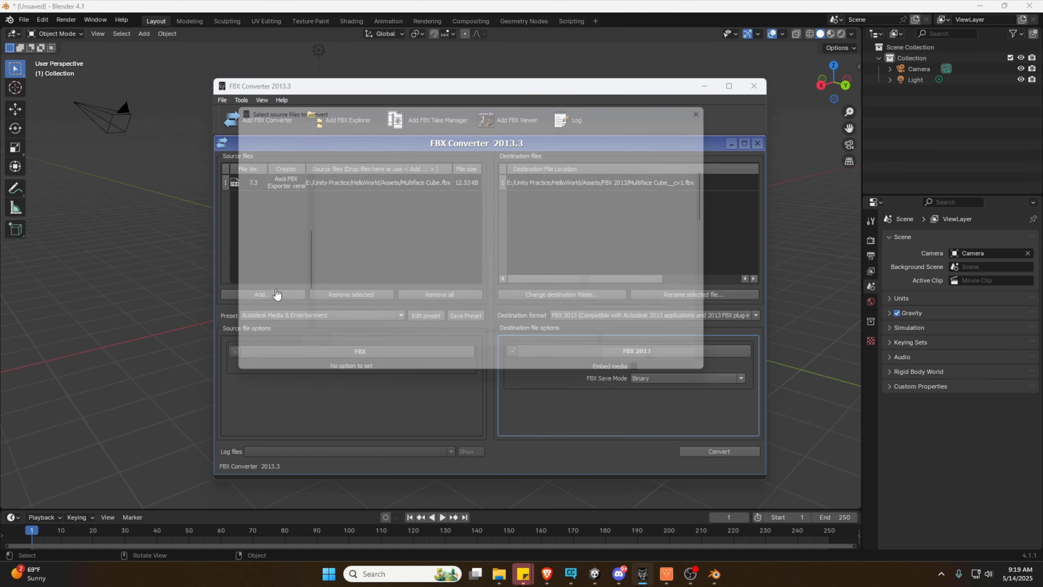
pyautogui.scroll(-5, 447, 242)
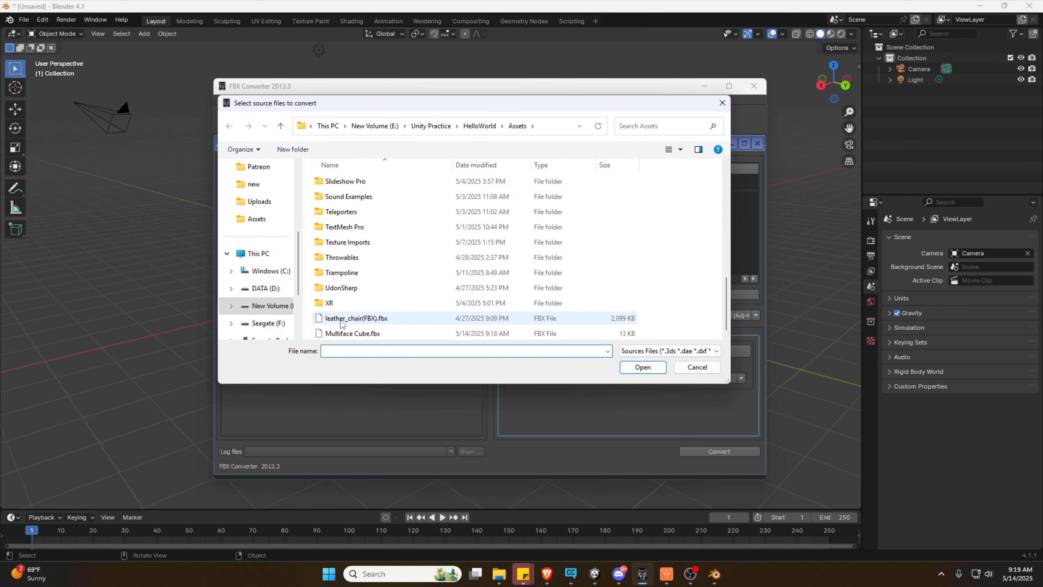
pyautogui.click(711, 367)
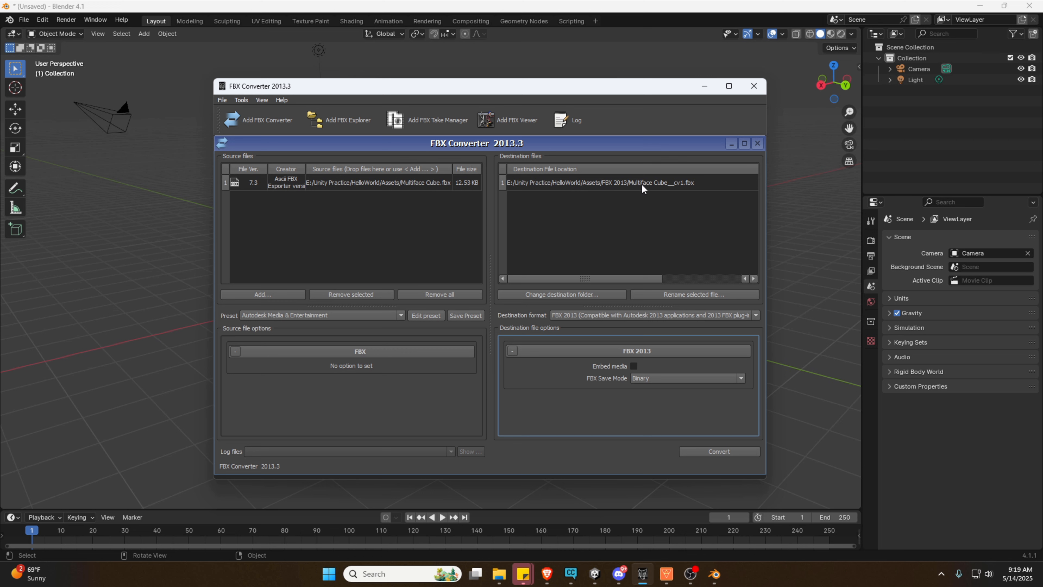
# Step: Convert Multiface Cube.fbx to a binary FBX 2013 file, overwriting Multiface Cube__cv1.fbx in the FBX 2013 folder, and return to Blender
pyautogui.click(700, 449)
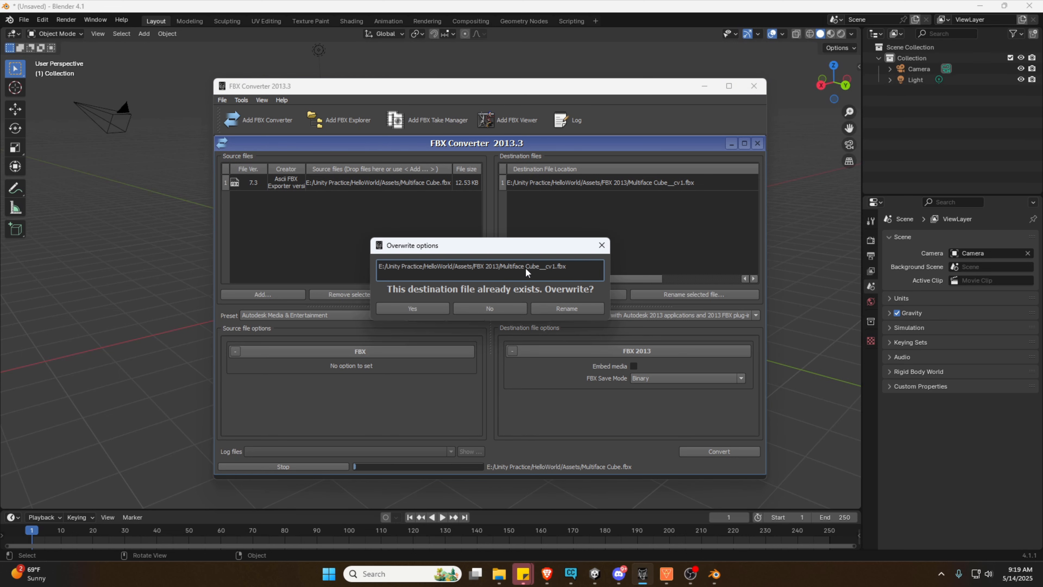
pyautogui.click(430, 312)
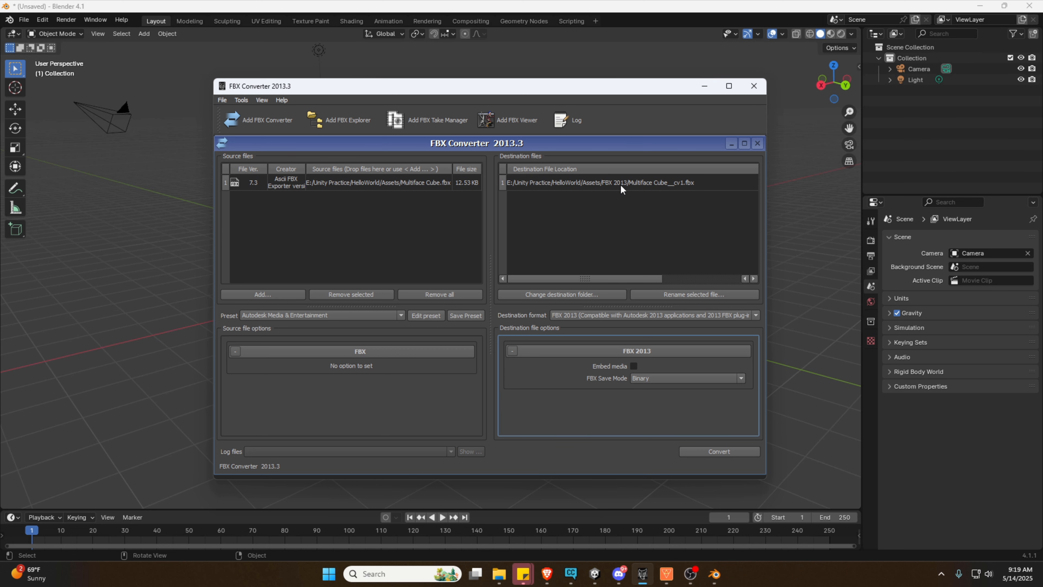
pyautogui.click(704, 86)
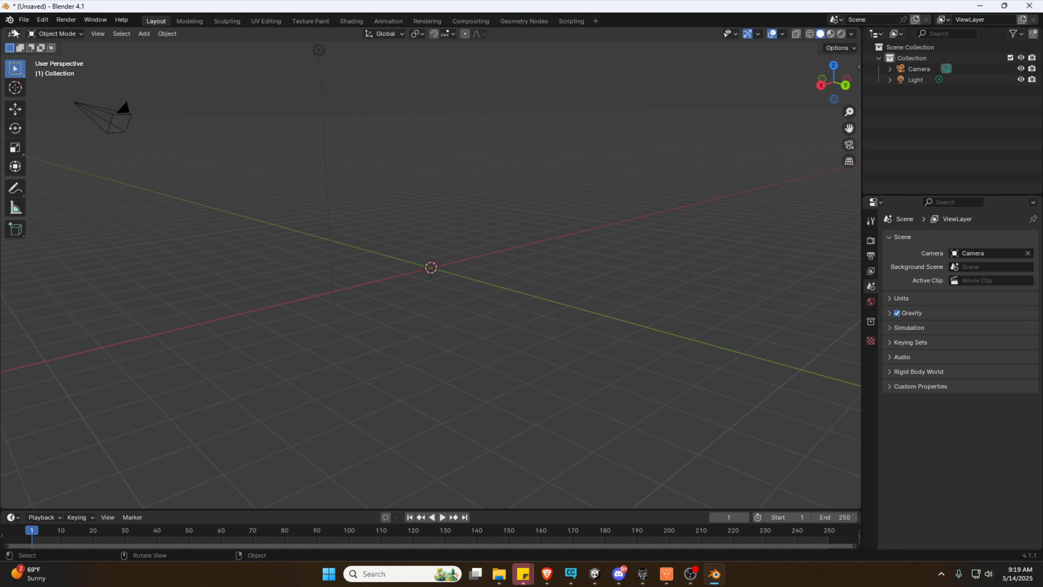
# Step: Import the converted Multiface Cube FBX from the FBX 2013 folder inside E:\Unity Practice\HelloWorld\Assets
pyautogui.click(23, 19)
pyautogui.moveTo(56, 172)
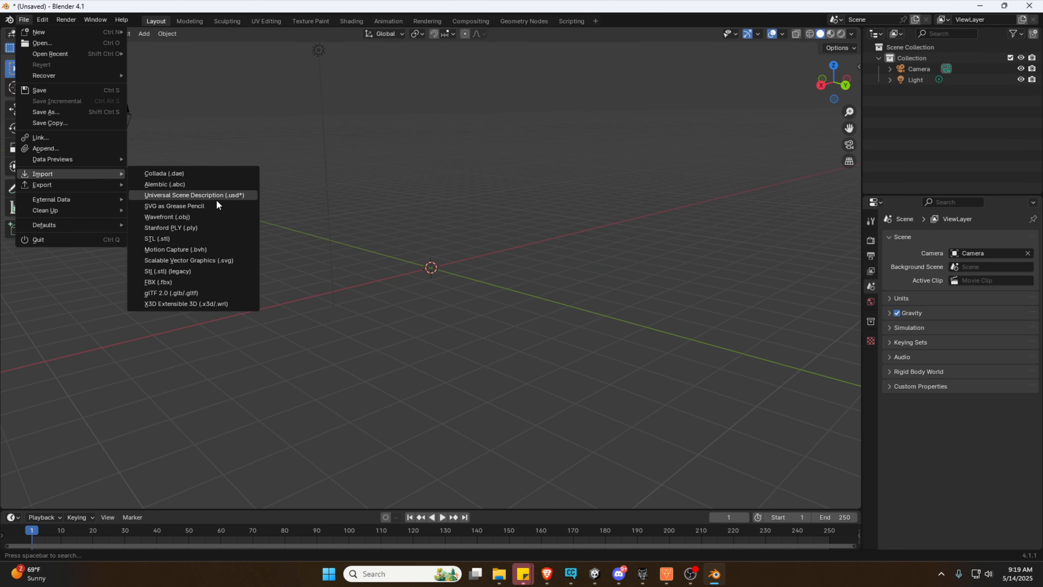
pyautogui.click(176, 281)
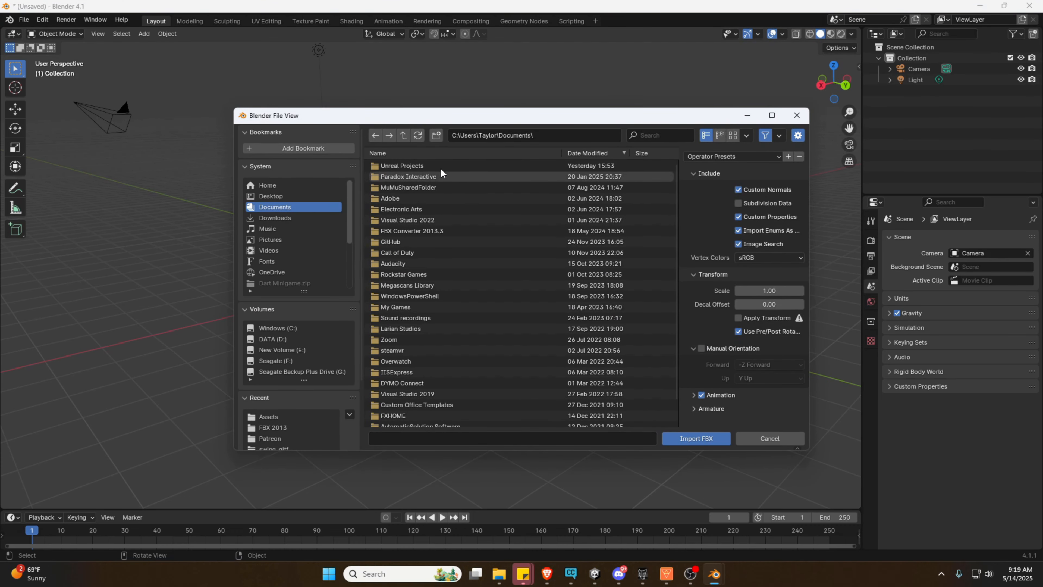
pyautogui.click(538, 135)
pyautogui.write('E:\\Unity Practice\\HelloWorld\\Assets\\')
pyautogui.press('Return')
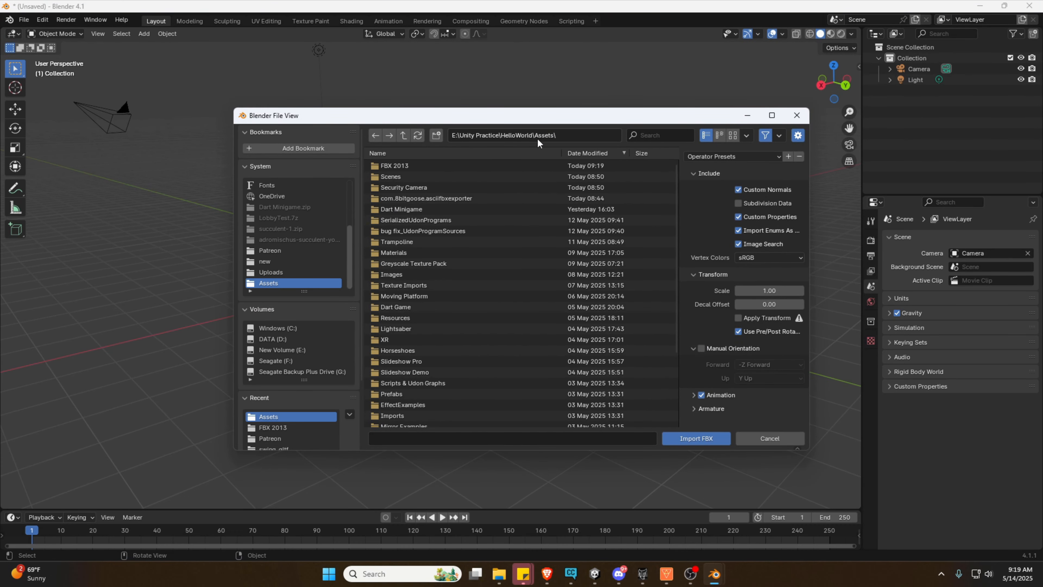
pyautogui.doubleClick(408, 165)
pyautogui.doubleClick(406, 167)
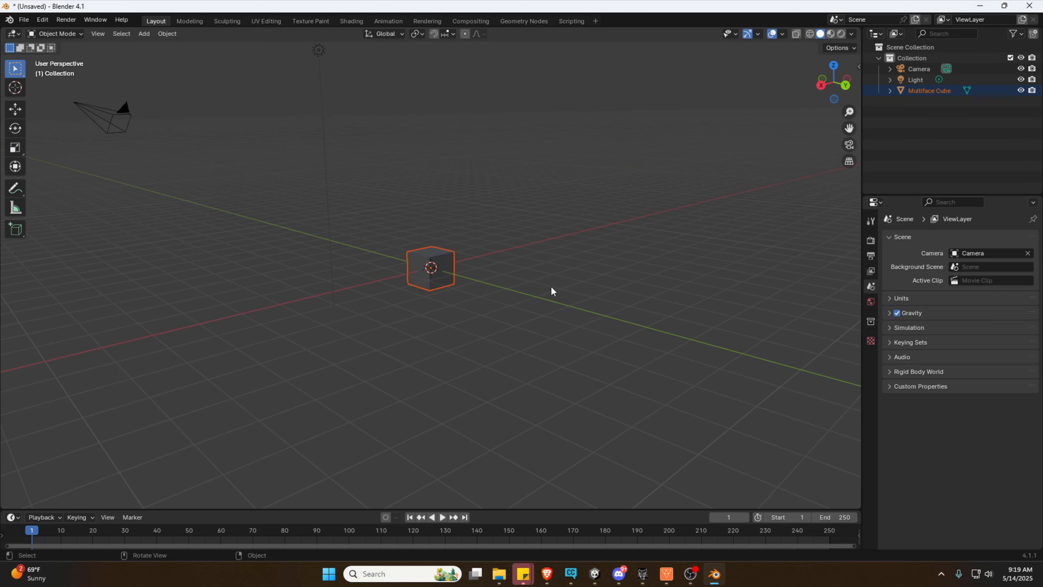
# Step: Look through the world and scene properties and search the properties for "transform"
pyautogui.moveTo(551, 290); pyautogui.dragTo(499, 303, button='middle')
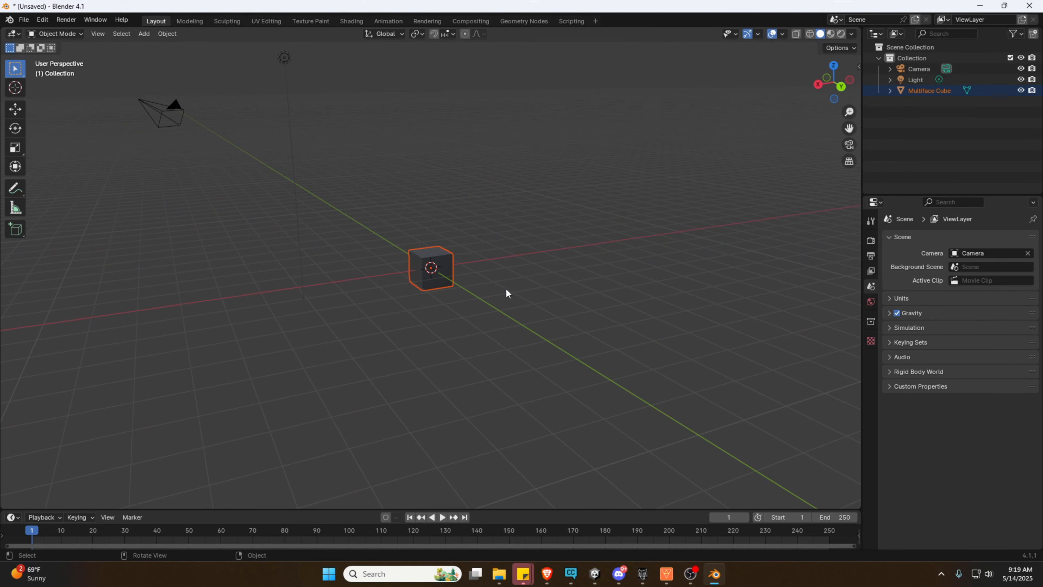
pyautogui.click(871, 302)
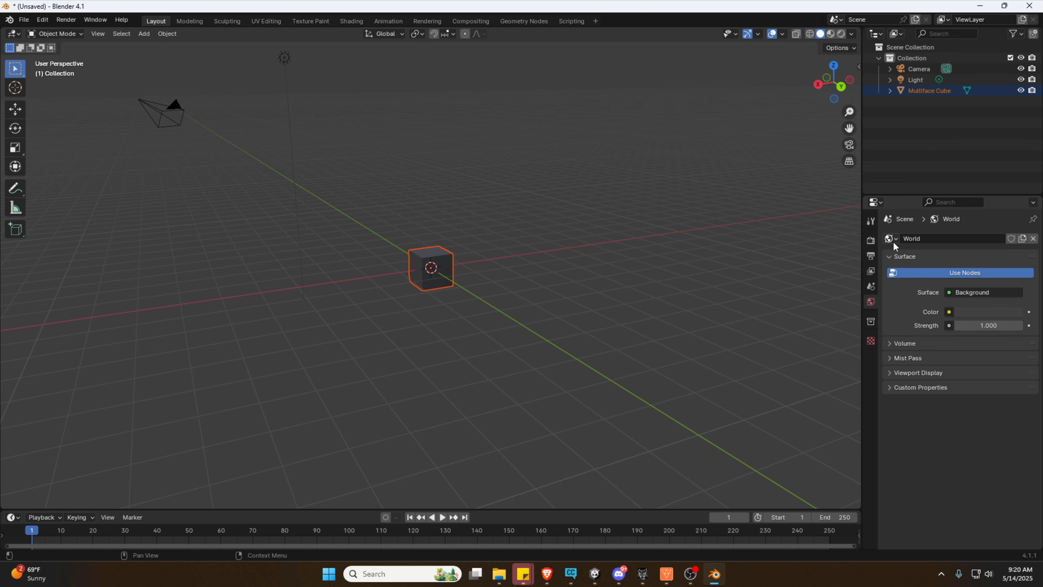
pyautogui.click(870, 287)
pyautogui.click(942, 202)
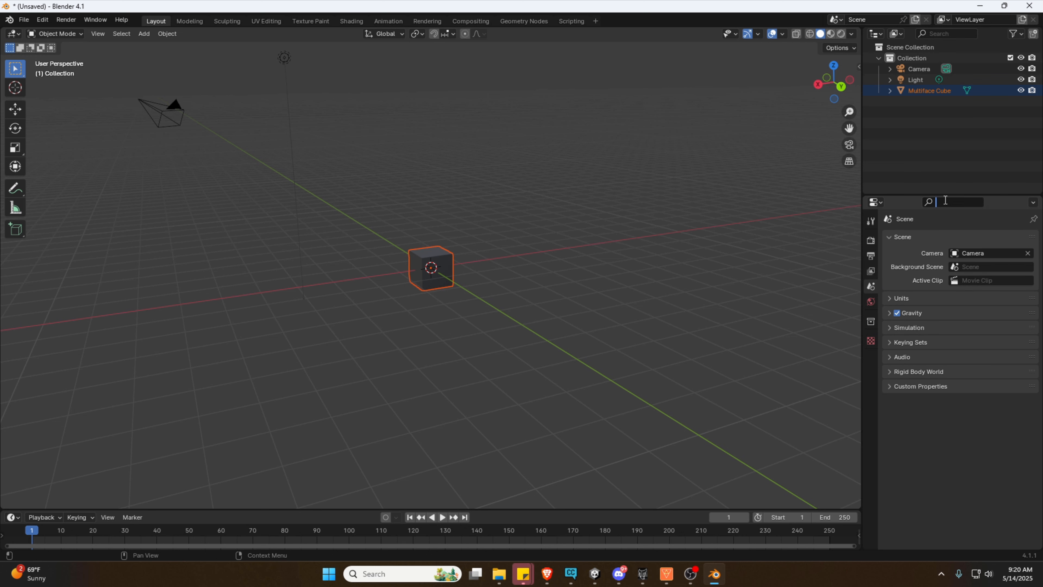
pyautogui.write('transform')
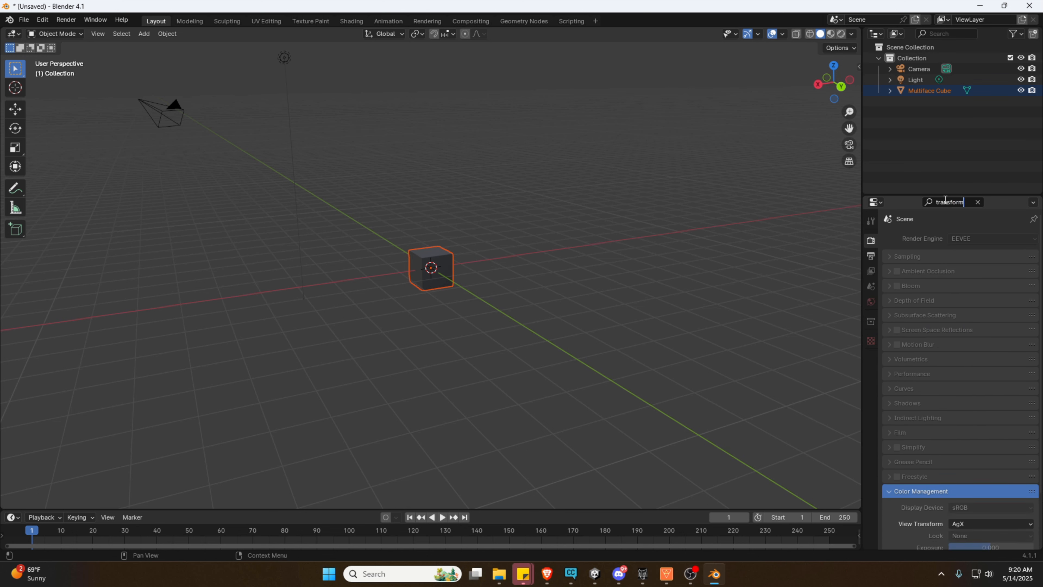
# Step: Select the Multiface Cube's mesh, check the object's transform properties and clear the property search
pyautogui.click(889, 90)
pyautogui.click(924, 103)
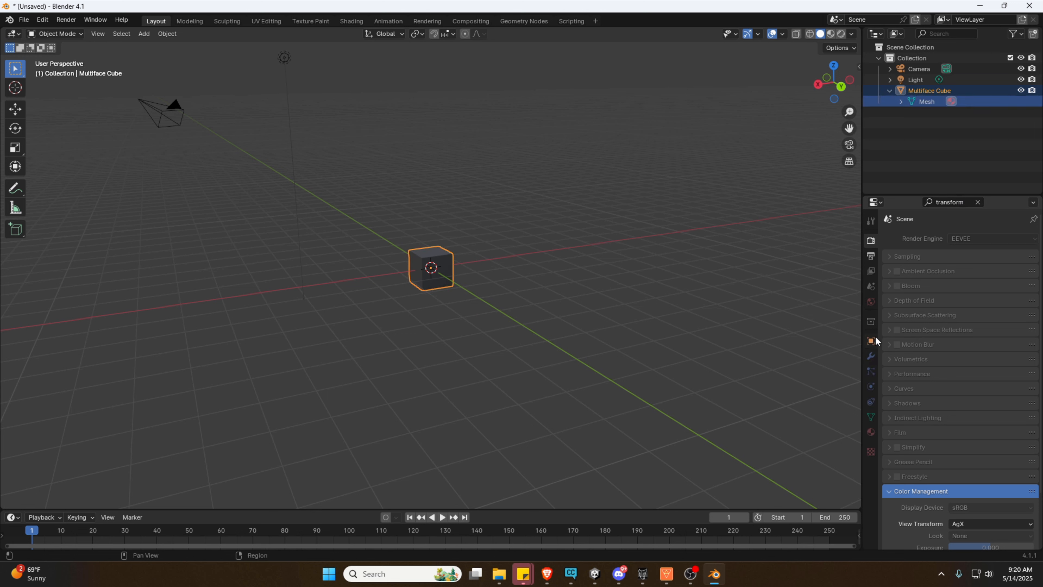
pyautogui.click(871, 341)
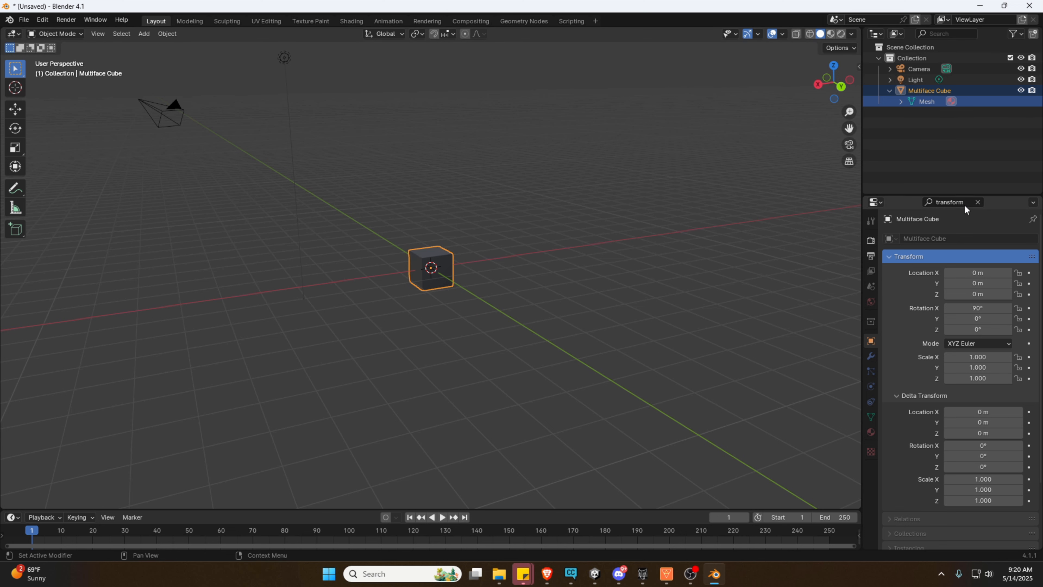
pyautogui.click(978, 202)
# Step: Add five empty material slots below Default-Material on the Multiface Cube and enlarge the slot list to show them all
pyautogui.moveTo(545, 264); pyautogui.dragTo(724, 261, button='middle')
pyautogui.click(871, 432)
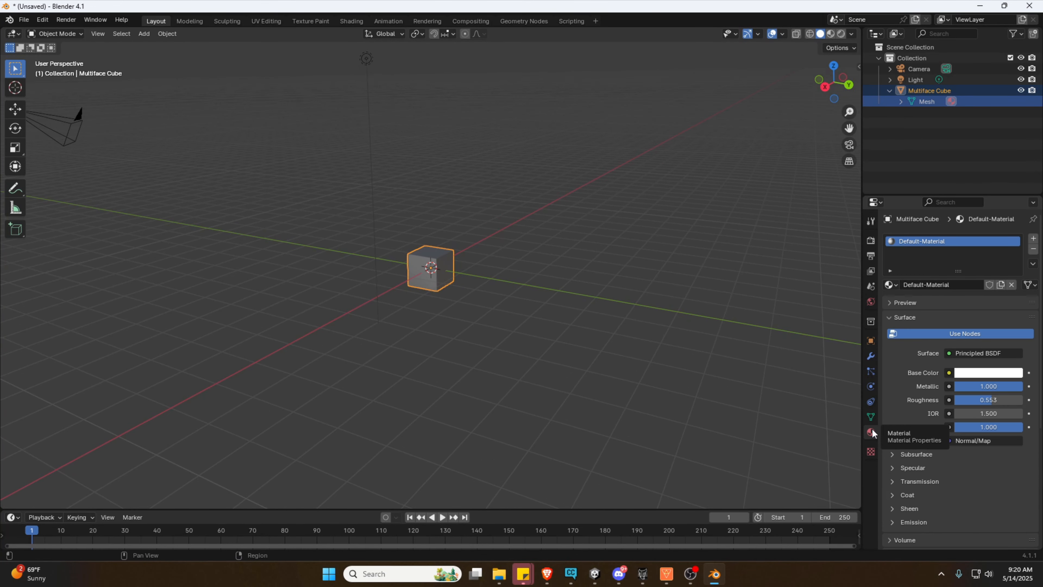
pyautogui.click(1033, 239)
pyautogui.click(1033, 239)
pyautogui.click(1033, 239)
pyautogui.click(1033, 239)
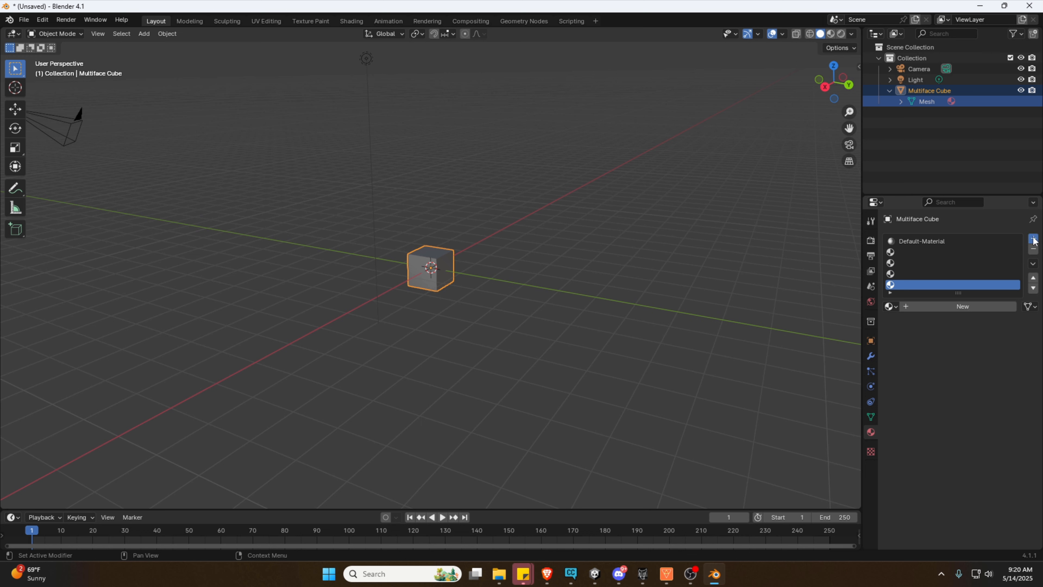
pyautogui.click(1033, 239)
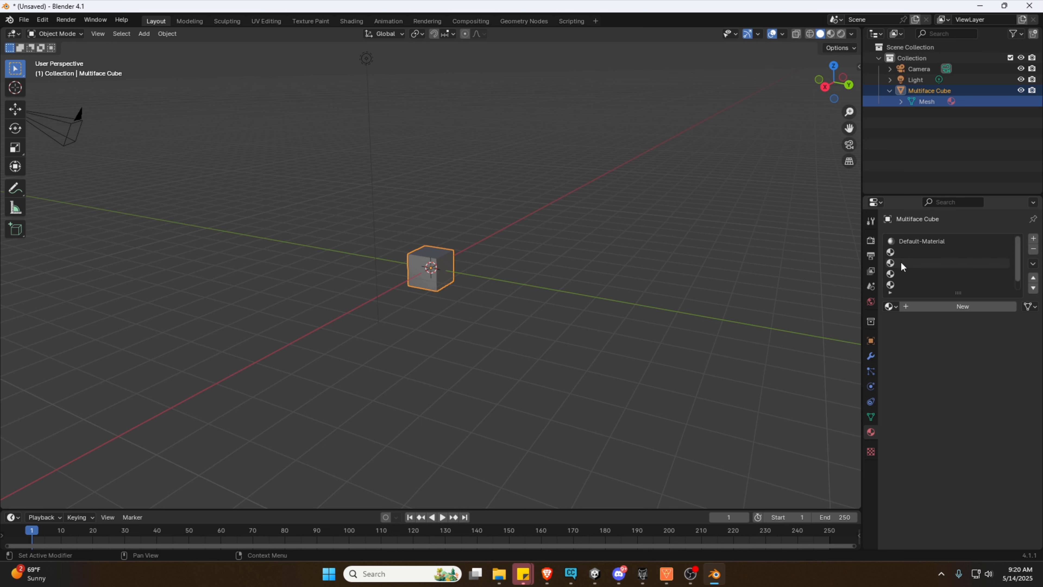
pyautogui.scroll(-1, 899, 265)
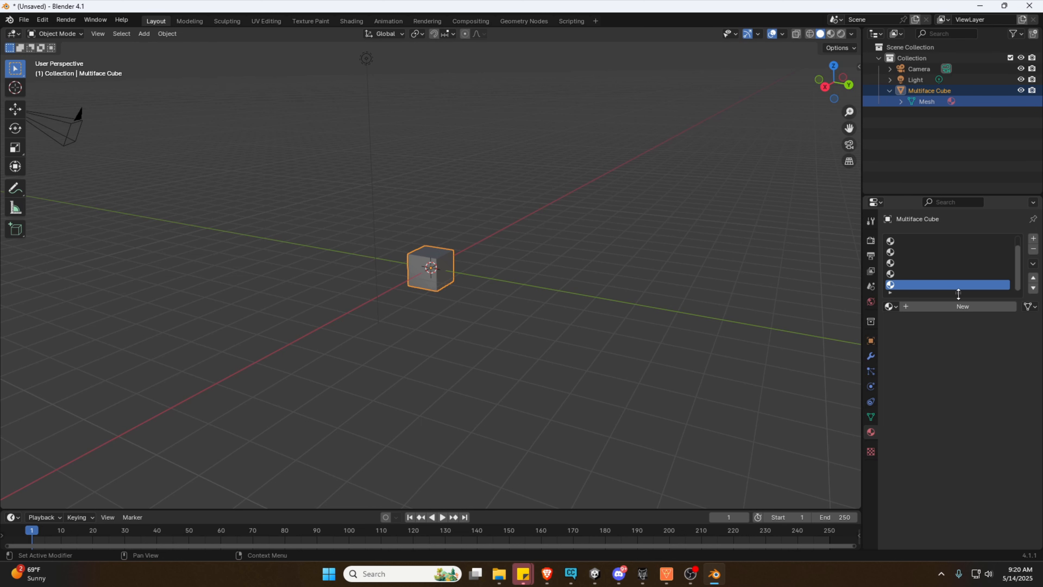
pyautogui.moveTo(958, 294); pyautogui.dragTo(958, 347)
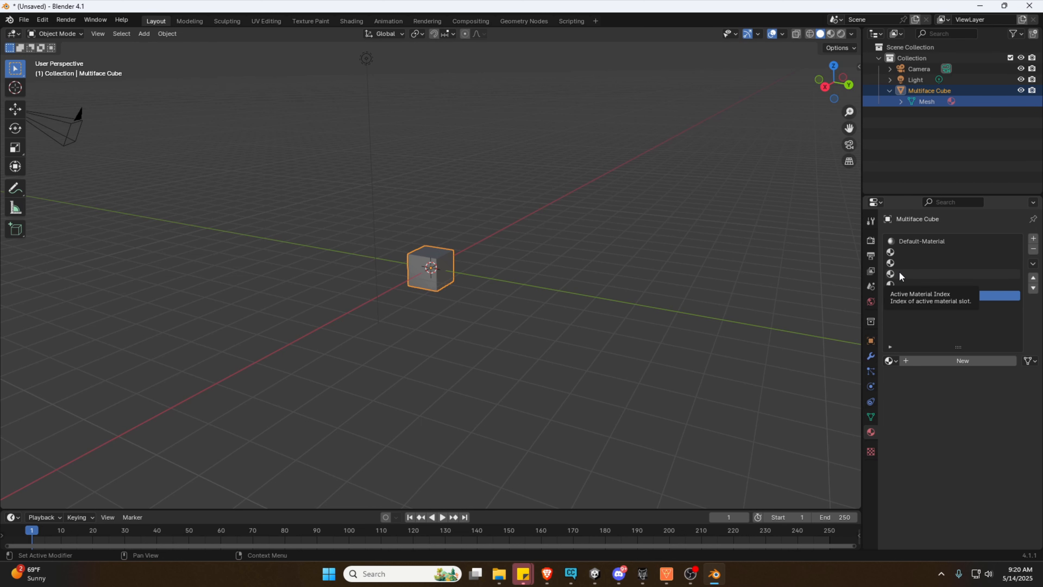
# Step: Create a new material in each of the five empty slots below Default-Material
pyautogui.click(902, 252)
pyautogui.moveTo(655, 276); pyautogui.dragTo(684, 273, button='middle')
pyautogui.scroll(5, 477, 259)
pyautogui.moveTo(518, 254); pyautogui.dragTo(523, 245, button='middle')
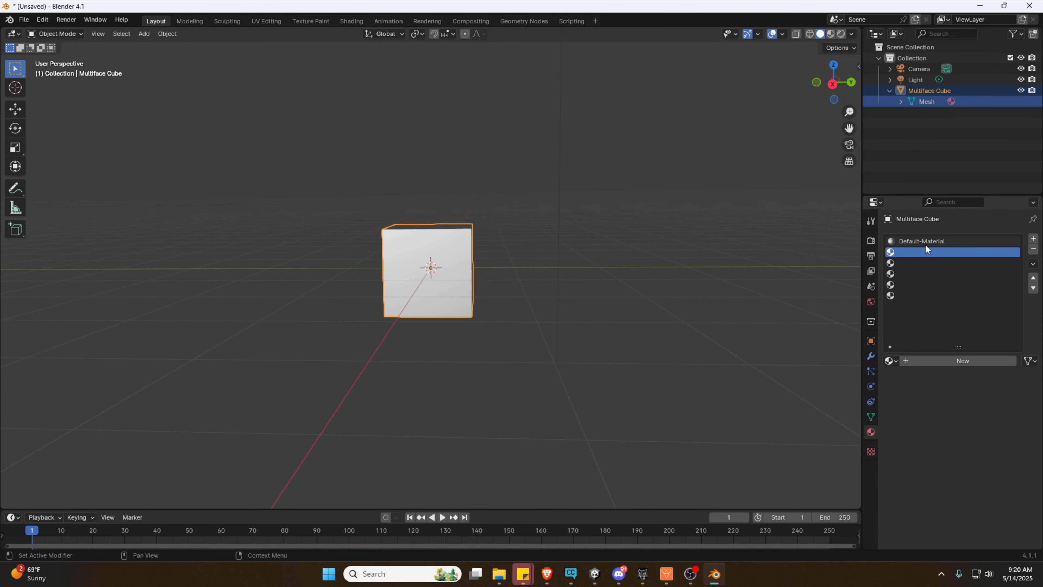
pyautogui.click(948, 361)
pyautogui.click(914, 263)
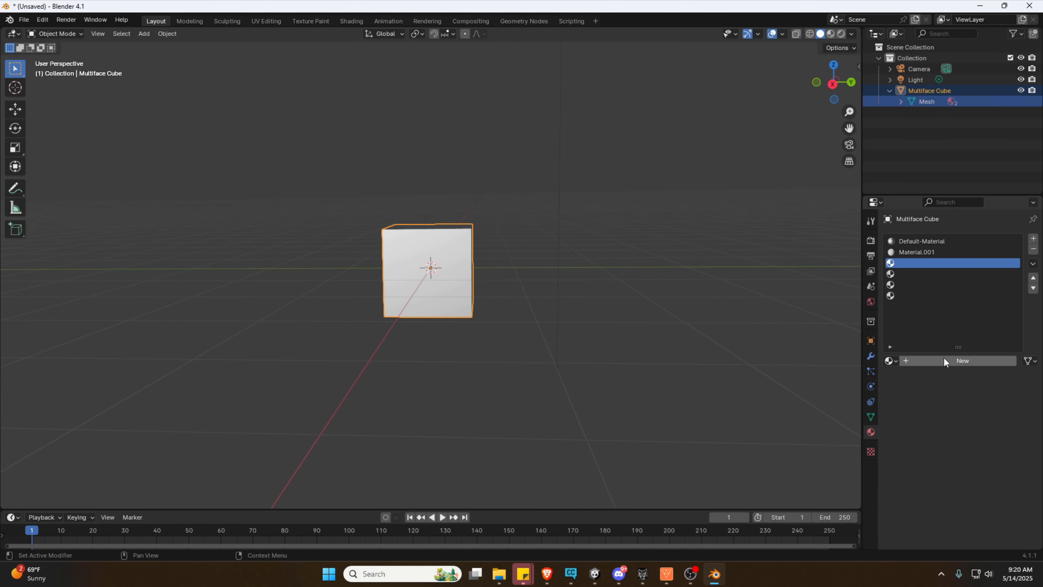
pyautogui.click(944, 359)
pyautogui.click(905, 274)
pyautogui.click(942, 360)
pyautogui.click(907, 285)
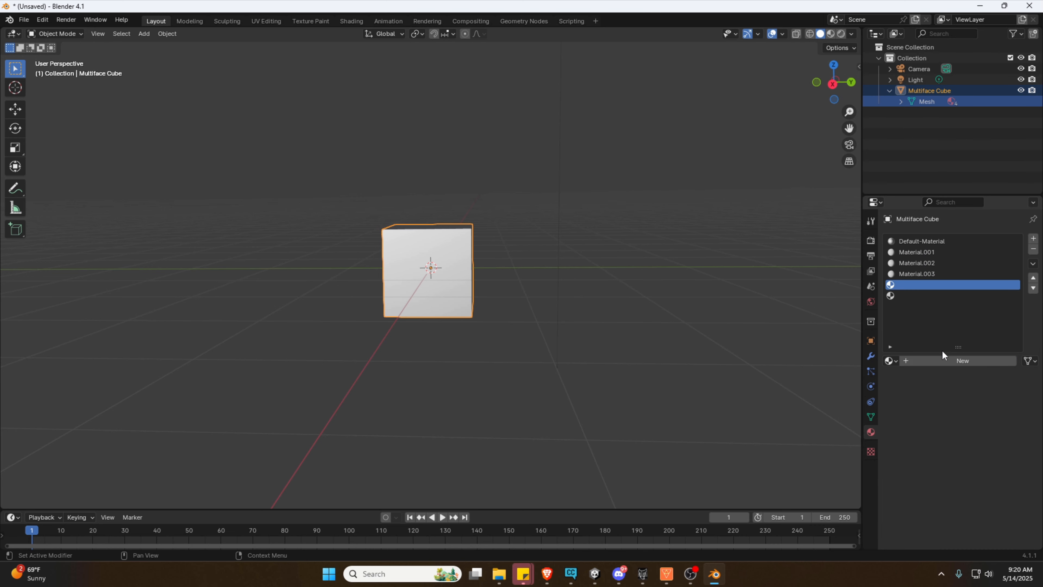
pyautogui.click(943, 360)
pyautogui.click(920, 296)
pyautogui.click(943, 360)
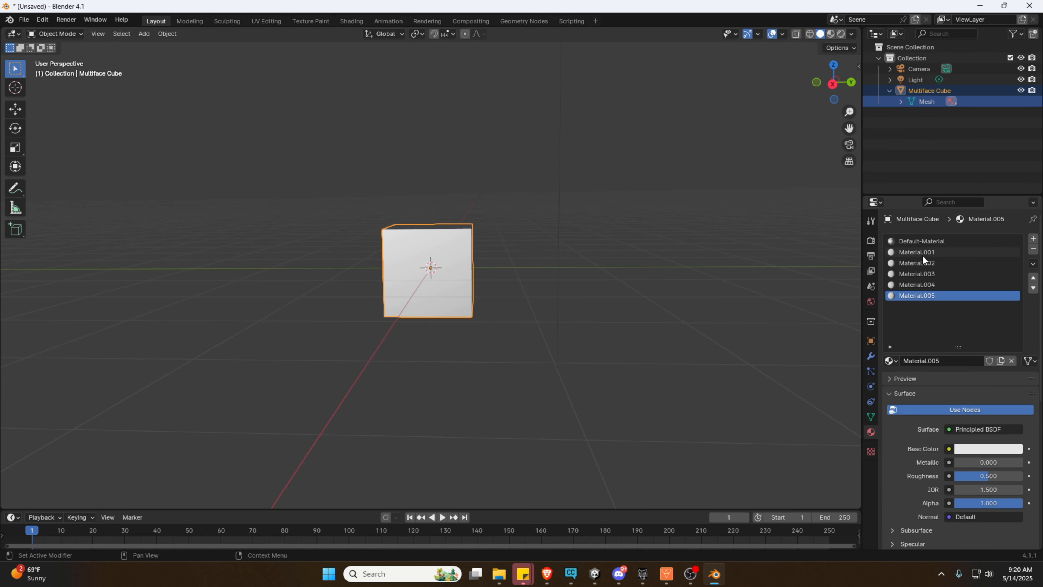
# Step: Make Default-Material the active slot, put the cube in Edit Mode with face selection and deselect all its faces
pyautogui.click(913, 242)
pyautogui.click(44, 35)
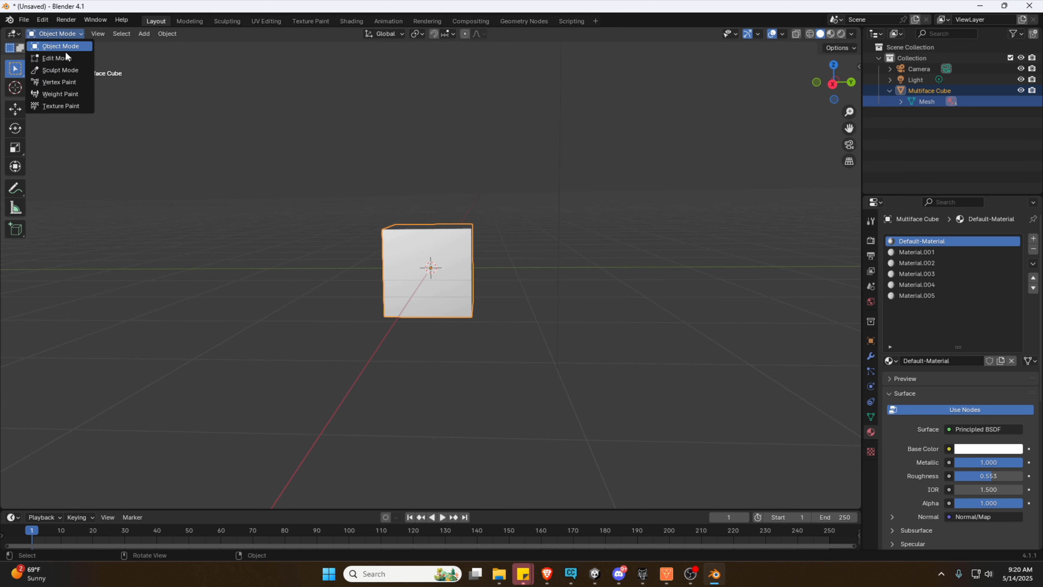
pyautogui.click(65, 57)
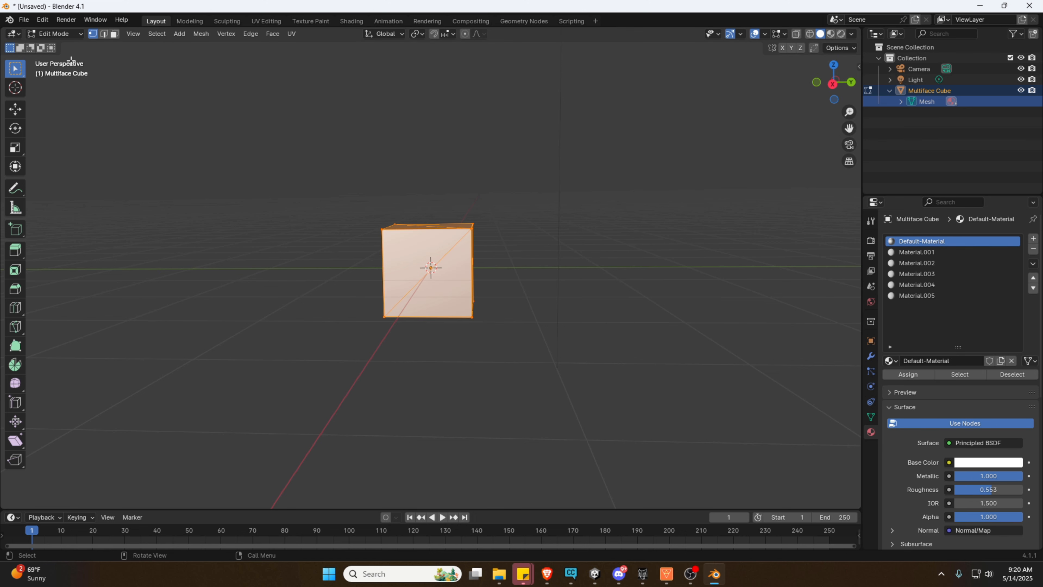
pyautogui.click(113, 35)
pyautogui.hotkey('alt', 'a')
# Step: Assign Default-Material to both triangles of the cube's side facing the positive X axis
pyautogui.keyDown('ctrl'); pyautogui.click(460, 295); pyautogui.keyUp('ctrl')
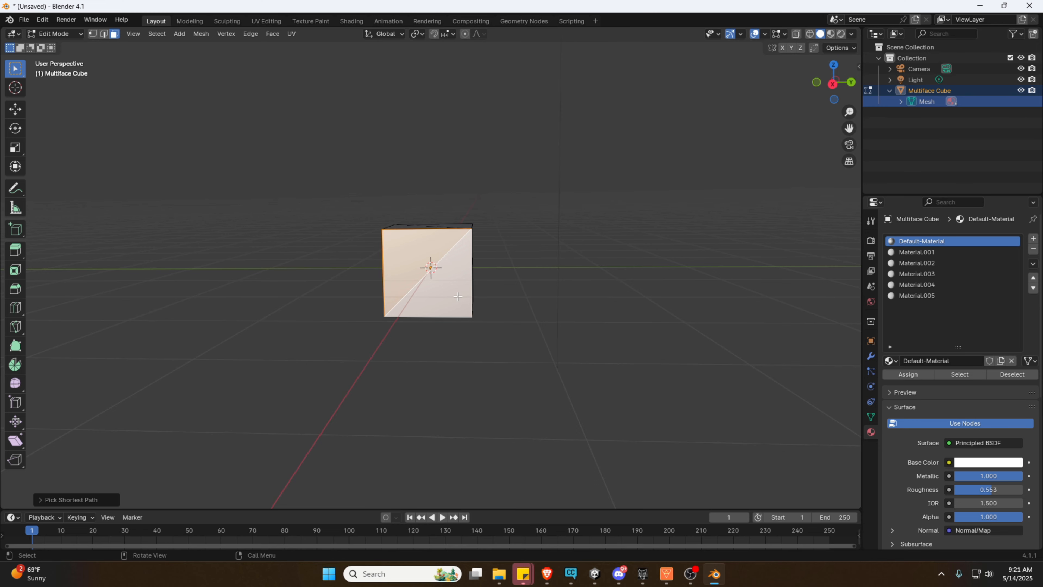
pyautogui.moveTo(544, 268)
pyautogui.mouseDown(button='middle')
pyautogui.moveTo(436, 299)
pyautogui.moveTo(507, 296)
pyautogui.moveTo(496, 169)
pyautogui.moveTo(333, 219)
pyautogui.moveTo(440, 338)
pyautogui.moveTo(559, 286)
pyautogui.moveTo(531, 254)
pyautogui.moveTo(267, 261)
pyautogui.moveTo(656, 258)
pyautogui.moveTo(647, 198)
pyautogui.moveTo(504, 182)
pyautogui.moveTo(507, 238)
pyautogui.moveTo(542, 247)
pyautogui.moveTo(532, 258)
pyautogui.mouseUp(button='middle')
pyautogui.keyDown('ctrl'); pyautogui.click(431, 249); pyautogui.keyUp('ctrl')
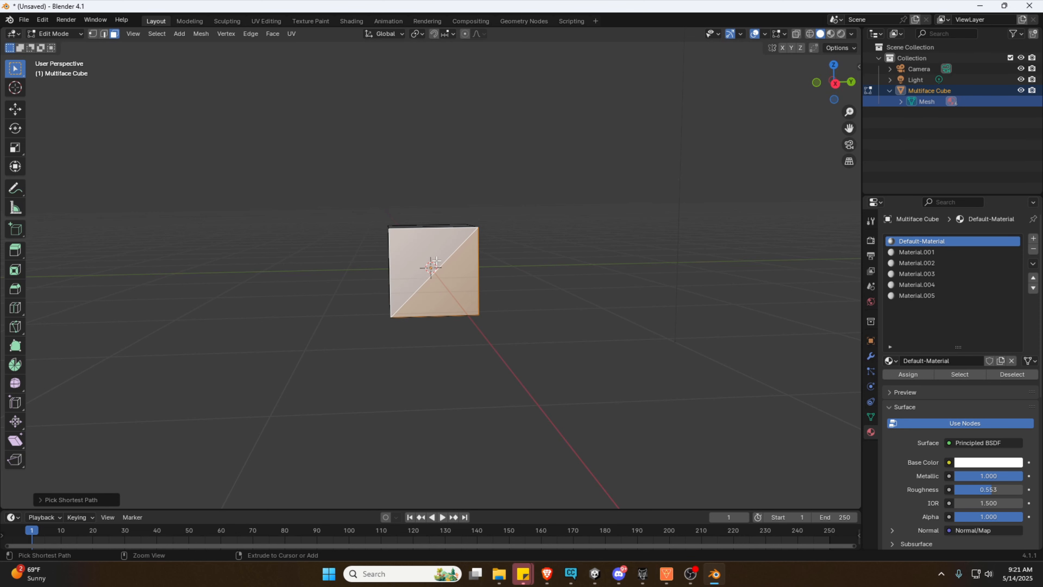
pyautogui.click(904, 374)
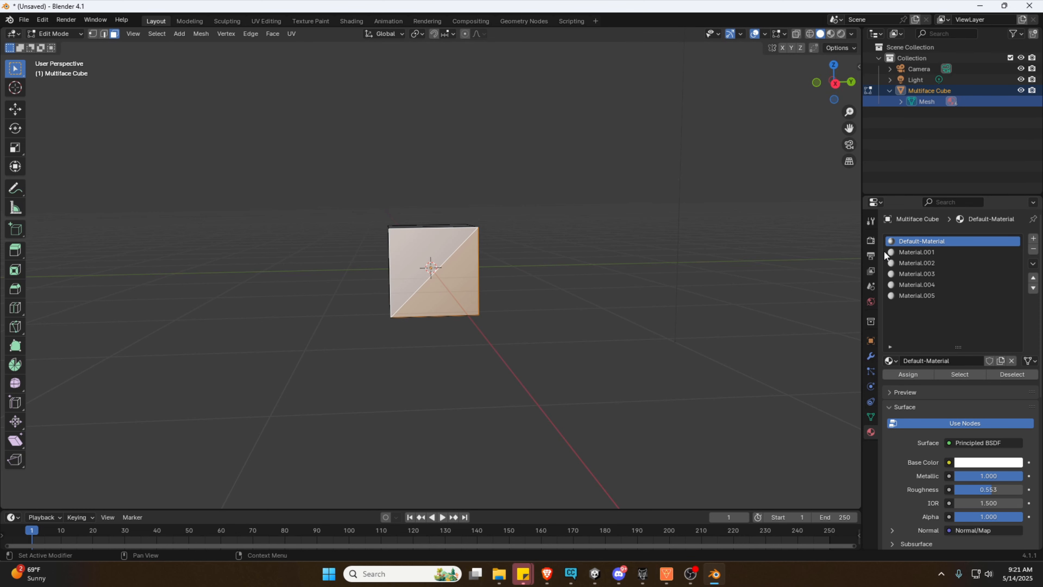
# Step: Select both triangles of the cube's side facing the positive Y axis and assign Material.001 to them
pyautogui.moveTo(469, 293); pyautogui.dragTo(360, 278, button='middle')
pyautogui.click(404, 248)
pyautogui.keyDown('ctrl'); pyautogui.click(456, 282); pyautogui.keyUp('ctrl')
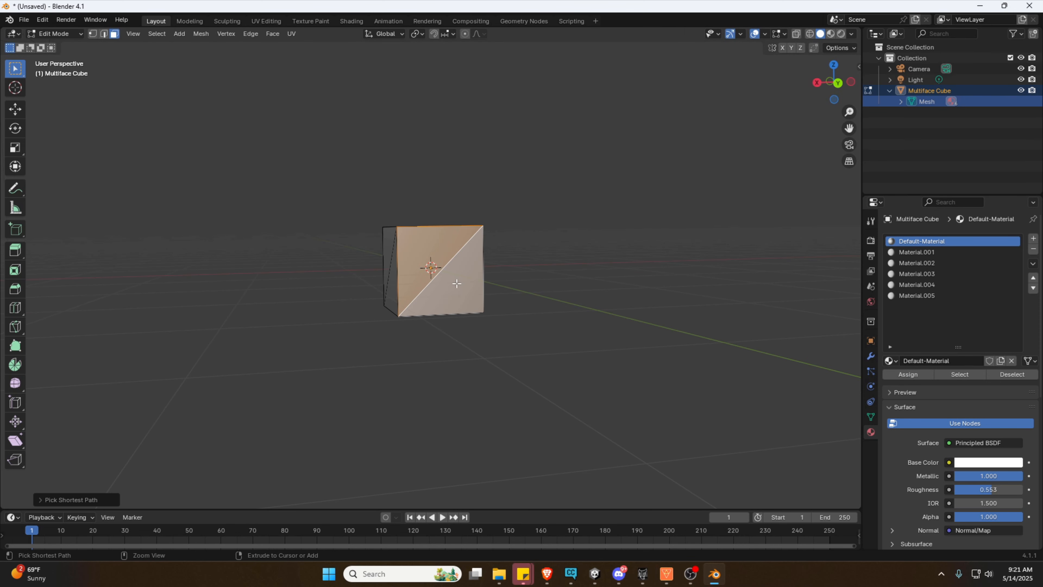
pyautogui.moveTo(601, 269); pyautogui.dragTo(580, 267, button='middle')
pyautogui.click(928, 251)
pyautogui.click(906, 372)
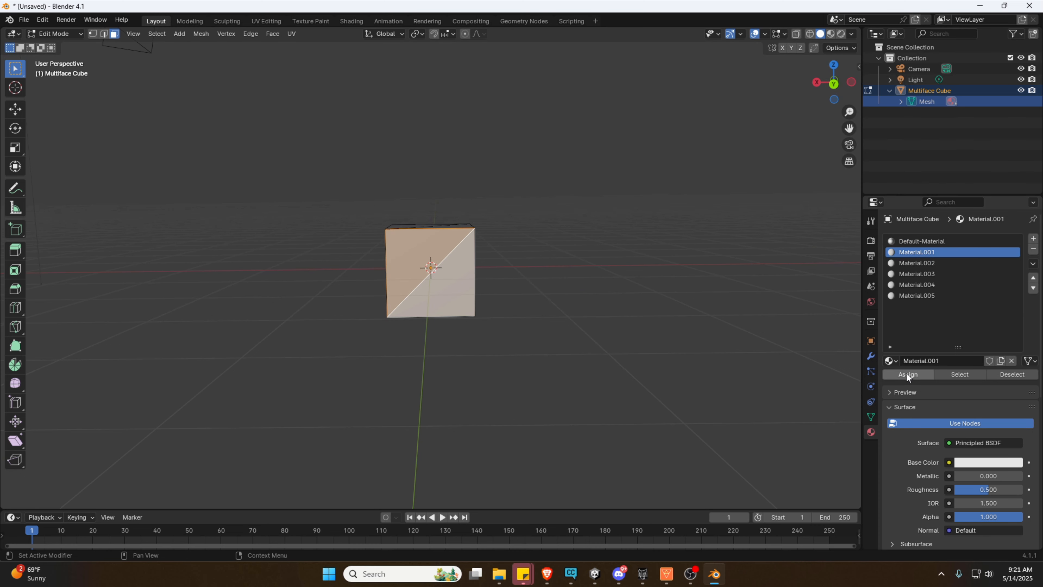
# Step: Select both triangles of the cube's side facing the negative X axis and assign Material.002 to them
pyautogui.moveTo(657, 271); pyautogui.dragTo(541, 282, button='middle')
pyautogui.click(412, 263)
pyautogui.keyDown('ctrl'); pyautogui.click(442, 295); pyautogui.keyUp('ctrl')
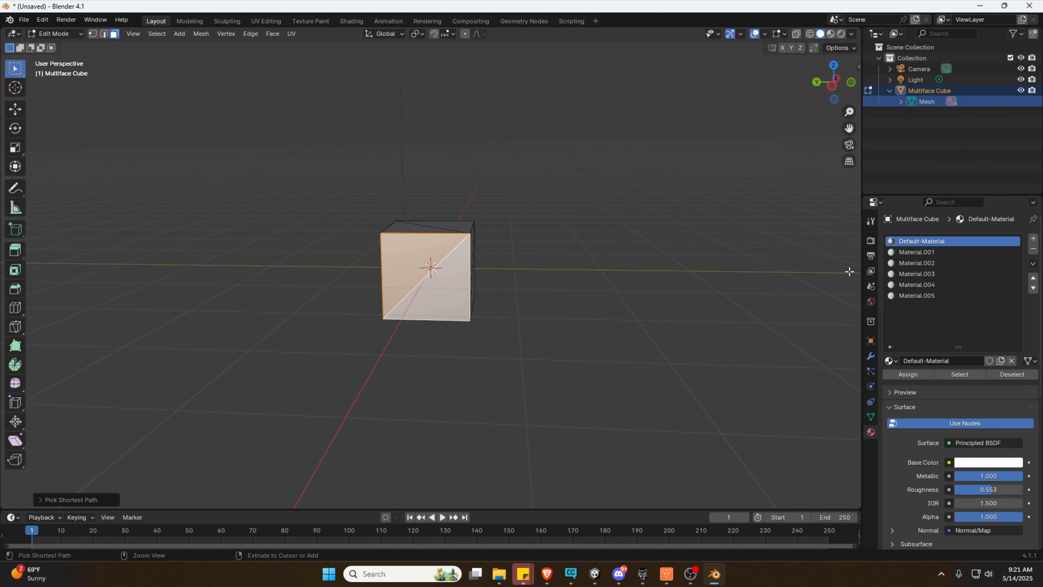
pyautogui.click(925, 265)
pyautogui.click(908, 375)
# Step: Select both triangles of the cube's side facing the negative Y axis and assign Material.003 to them
pyautogui.moveTo(649, 275); pyautogui.dragTo(537, 280, button='middle')
pyautogui.click(412, 257)
pyautogui.keyDown('ctrl'); pyautogui.click(456, 296); pyautogui.keyUp('ctrl')
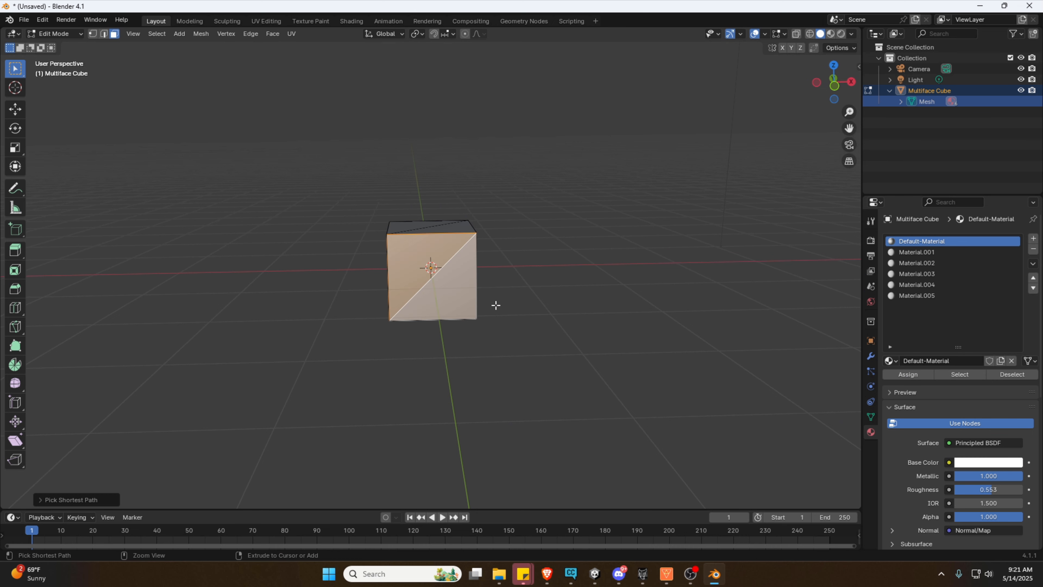
pyautogui.click(918, 273)
pyautogui.click(905, 370)
# Step: Select both triangles of the cube's top face and assign Material.004 to them
pyautogui.moveTo(677, 289); pyautogui.dragTo(598, 345, button='middle')
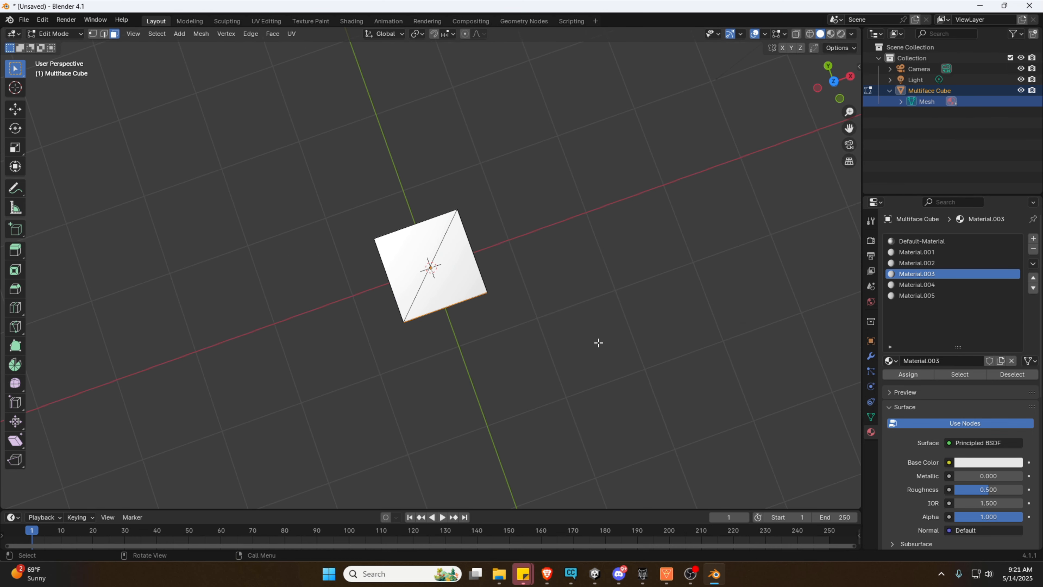
pyautogui.click(411, 259)
pyautogui.keyDown('ctrl'); pyautogui.click(478, 281); pyautogui.keyUp('ctrl')
pyautogui.click(917, 284)
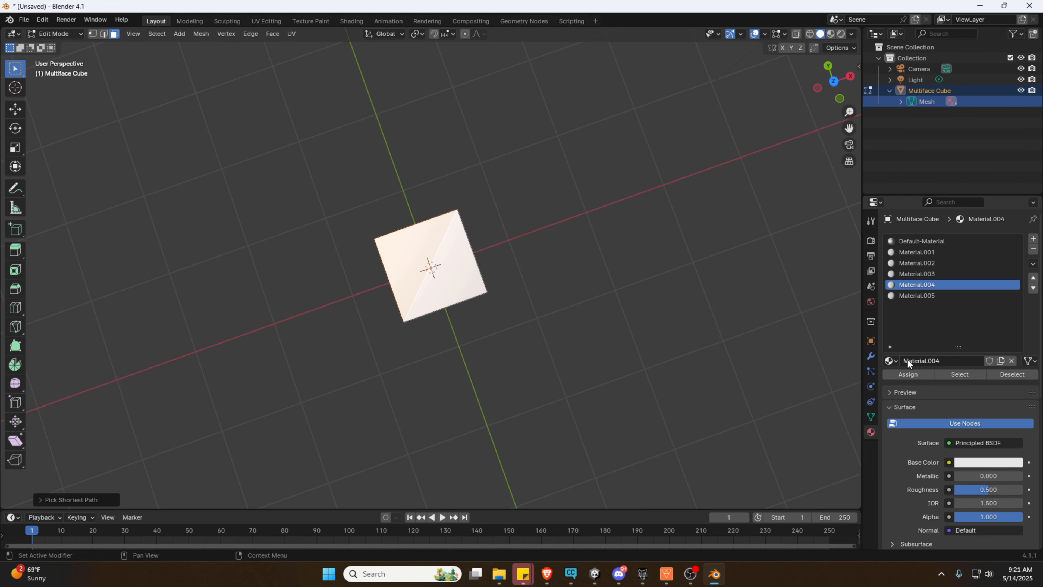
pyautogui.click(907, 373)
# Step: Select both triangles of the cube's underside and assign Material.005 to them
pyautogui.moveTo(616, 246); pyautogui.dragTo(532, 74, button='middle')
pyautogui.click(414, 257)
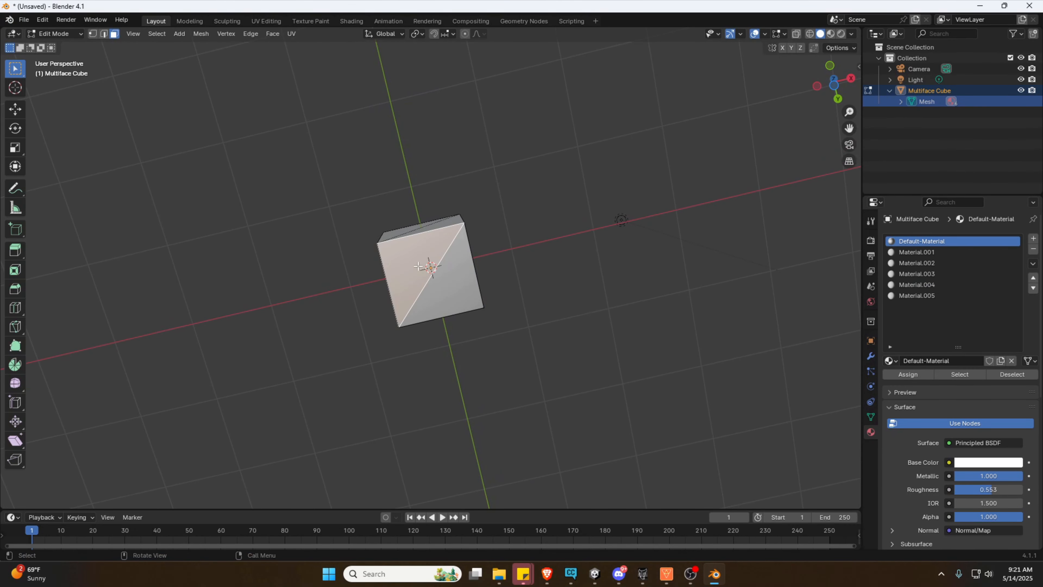
pyautogui.keyDown('ctrl'); pyautogui.click(460, 284); pyautogui.keyUp('ctrl')
pyautogui.click(919, 295)
pyautogui.click(907, 374)
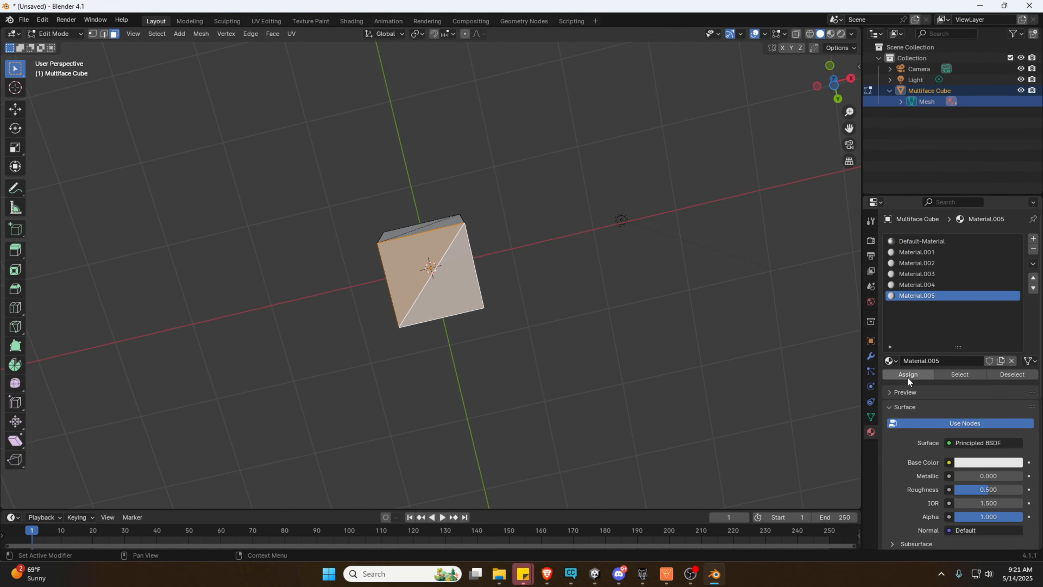
# Step: Check which materials are assigned to the negative X side and the top of the cube, and view the Material.001 slot
pyautogui.moveTo(530, 193); pyautogui.dragTo(428, 270, button='middle')
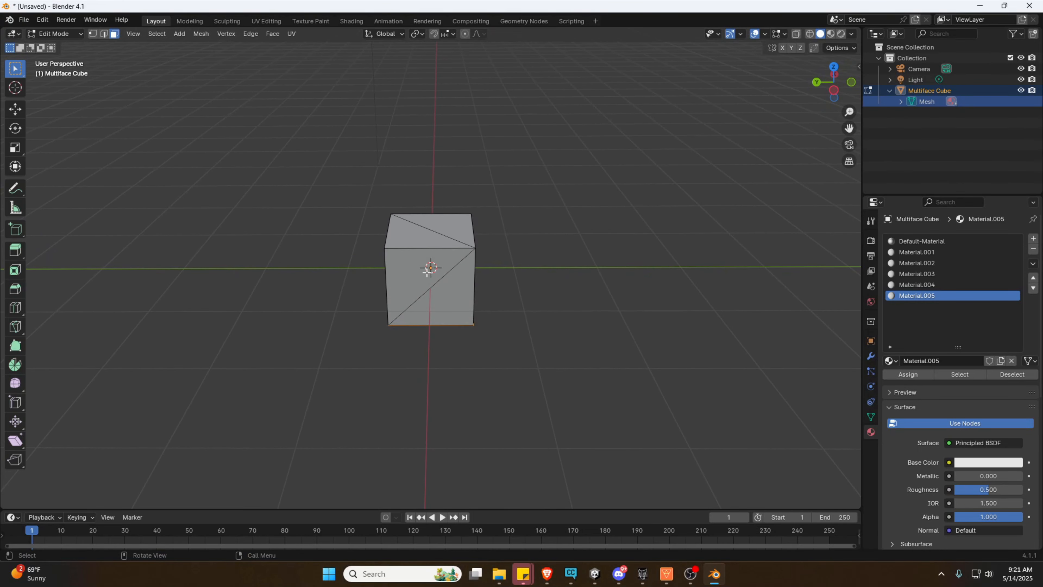
pyautogui.click(437, 297)
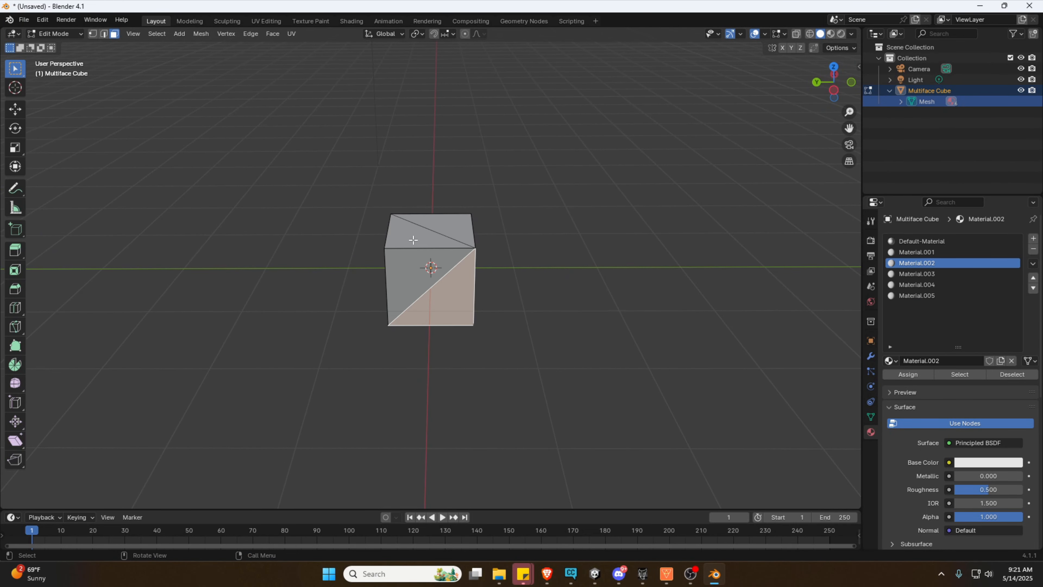
pyautogui.click(462, 229)
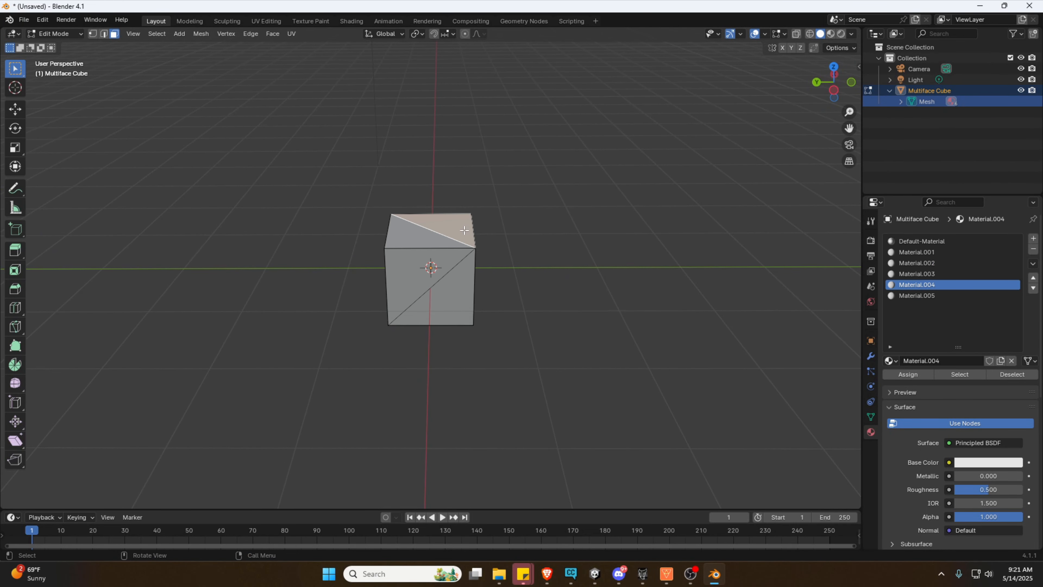
pyautogui.click(919, 252)
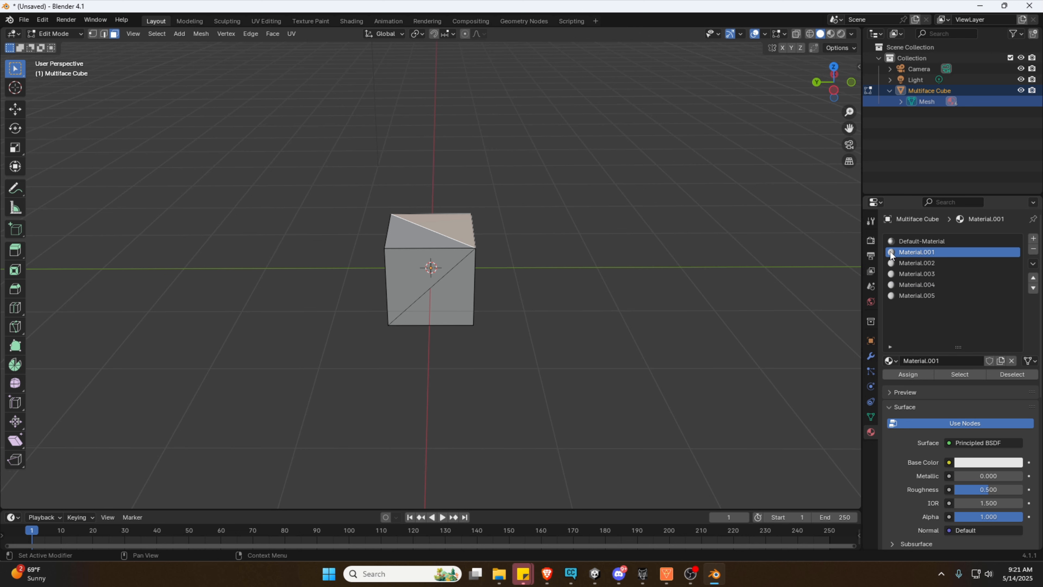